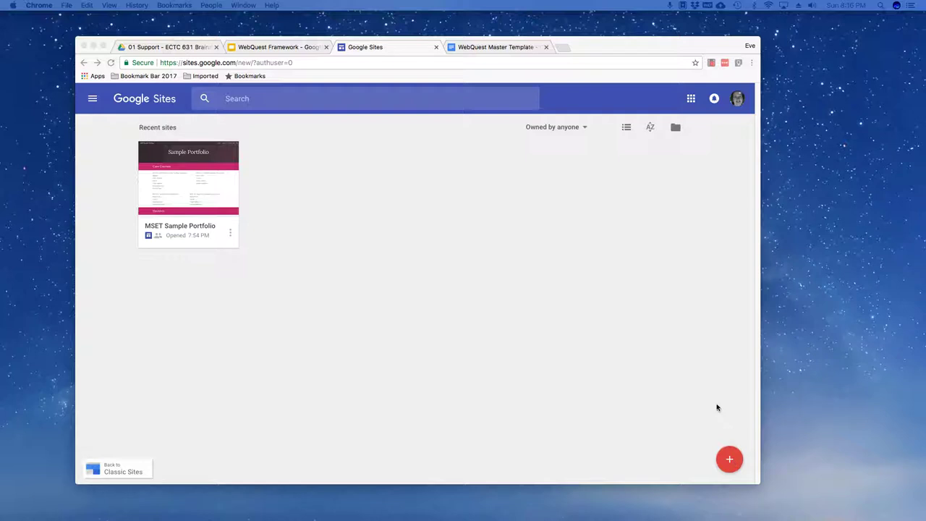
Create a new blank site in Google Sites and name its document WebQuest
left_click(727, 463)
left_click(731, 461)
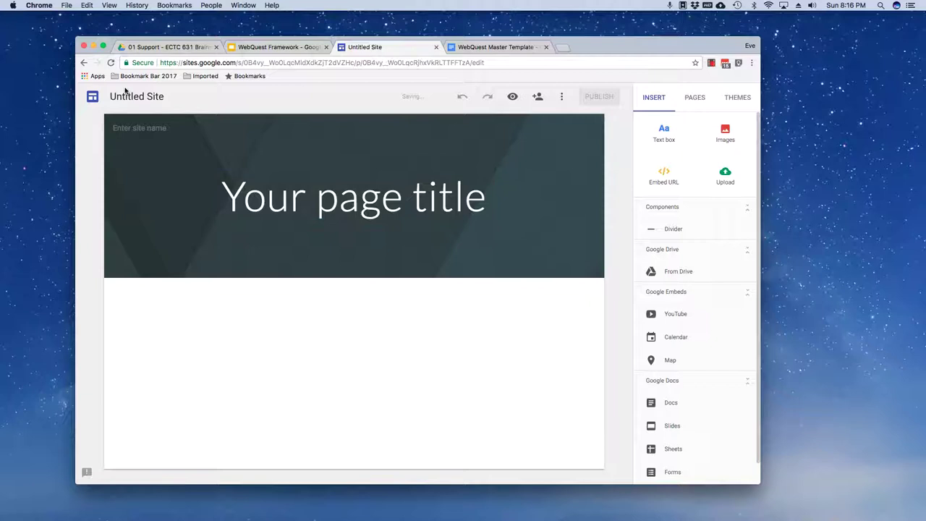
left_click(156, 96)
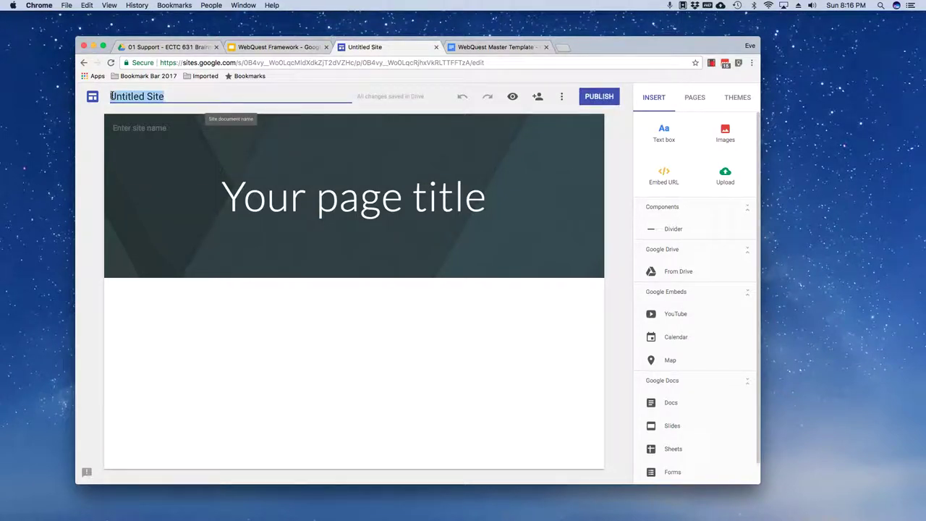
type("Weg")
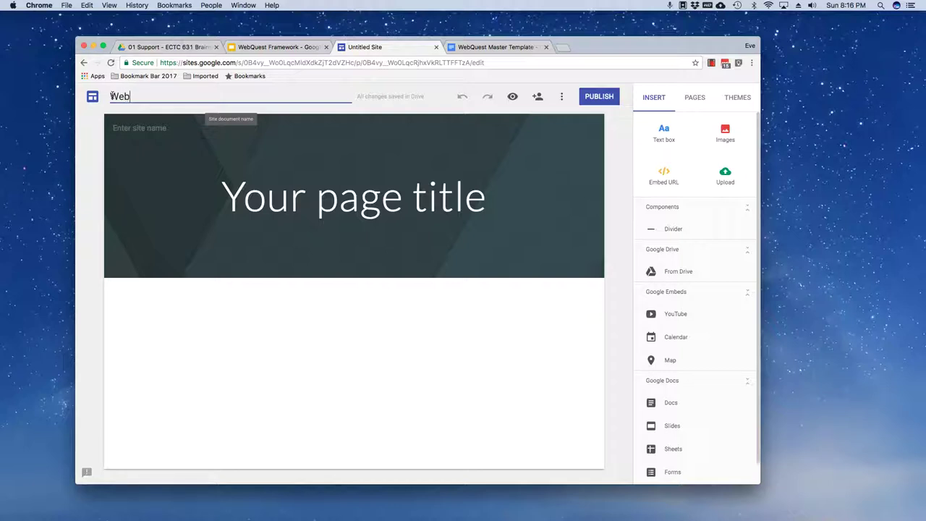
type("Quest")
Replace the placeholder page title in the header with WebQuest
left_click(226, 193)
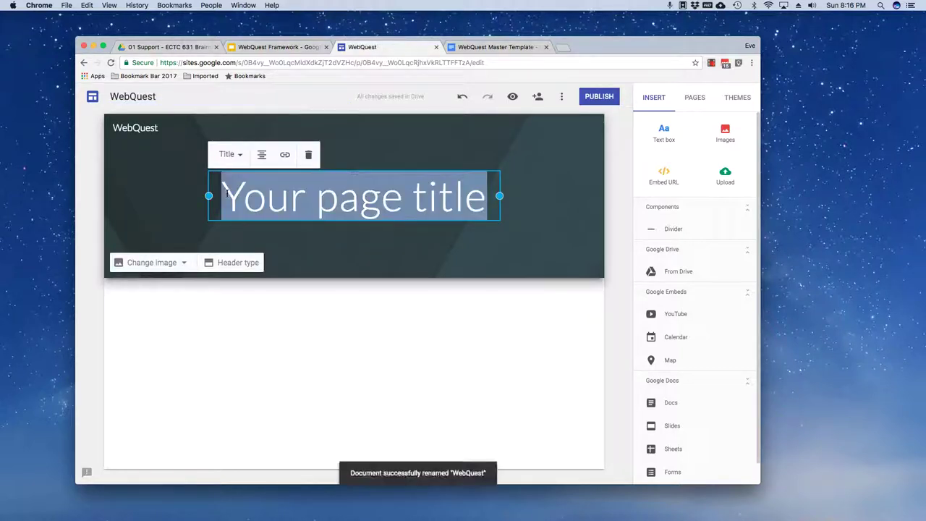
type("WebQuest")
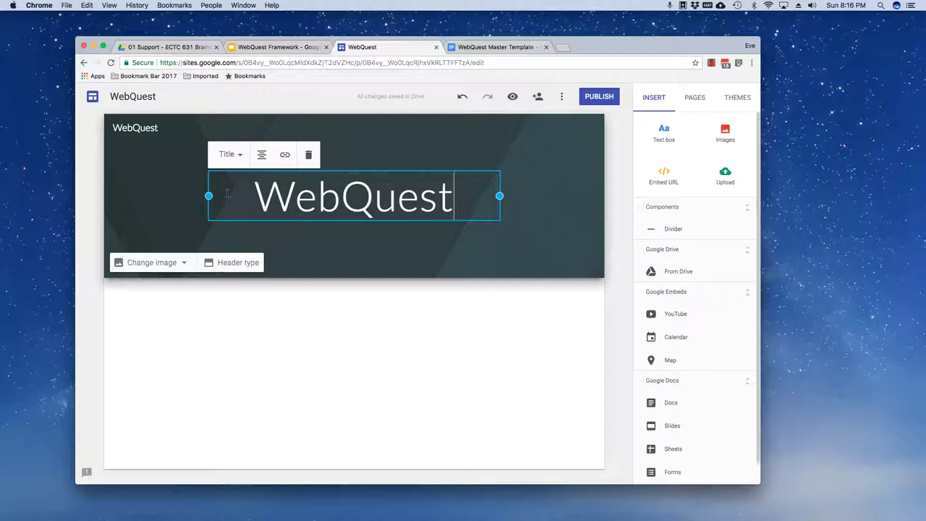
left_click(262, 311)
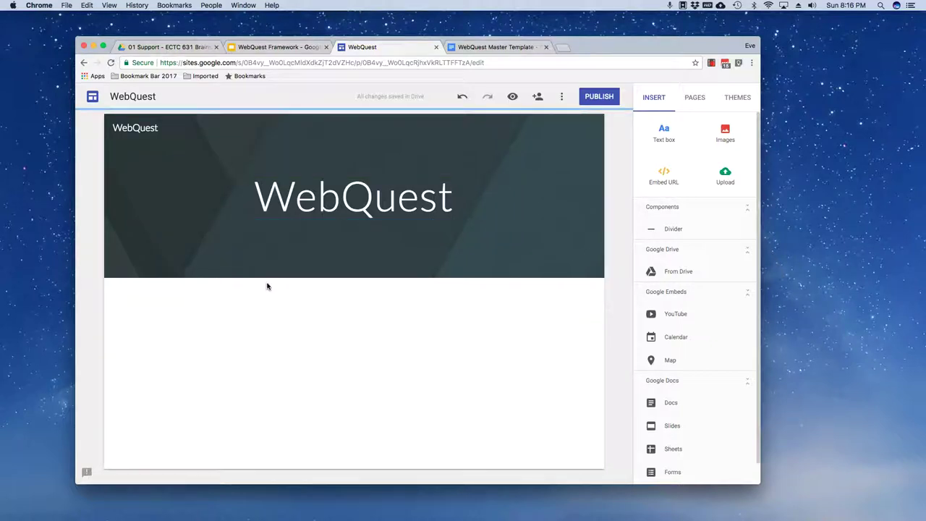
mouse_move(269, 270)
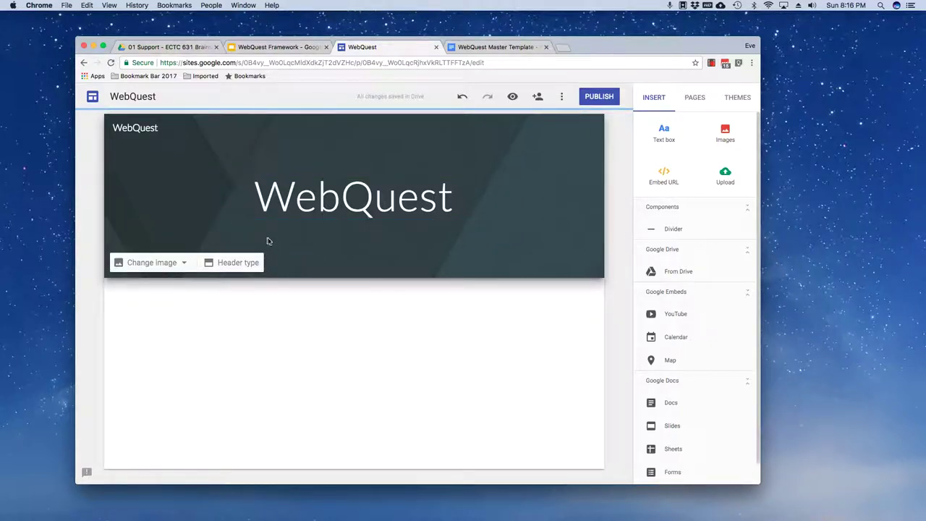
mouse_move(168, 144)
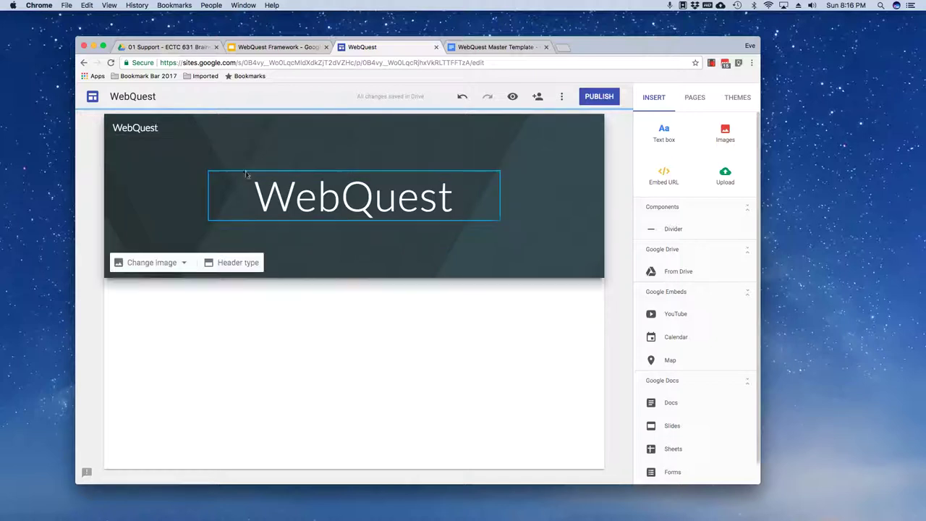
left_click(164, 128)
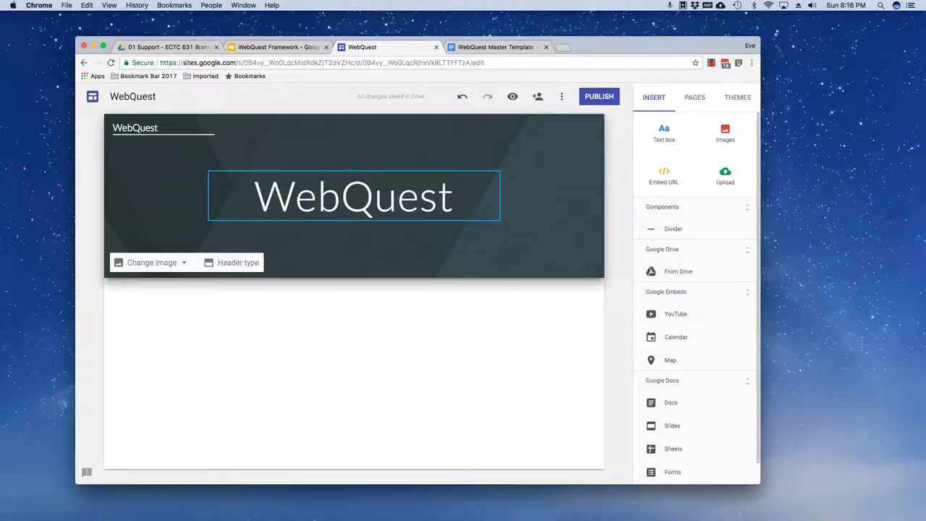
Extend the header title to WebQuest Home and widen its text box on both sides so it fits on one line
left_click(461, 197)
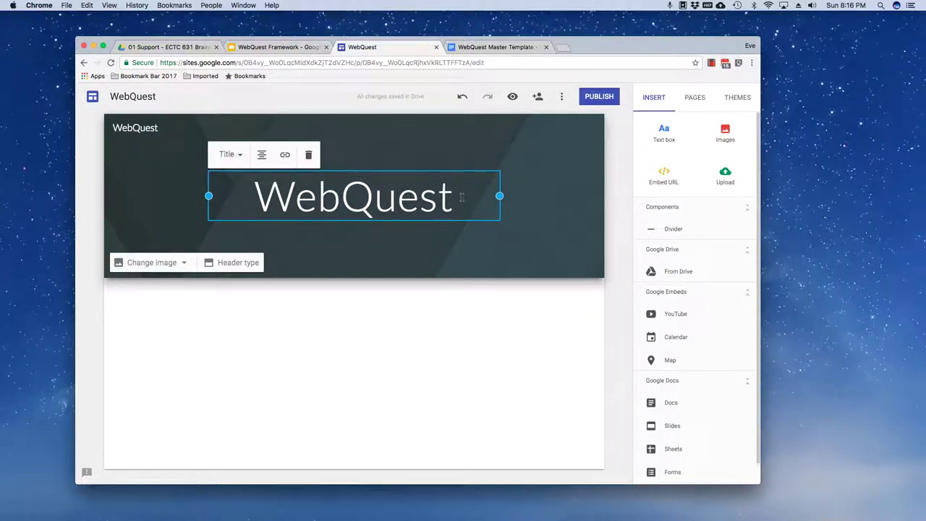
type("Home")
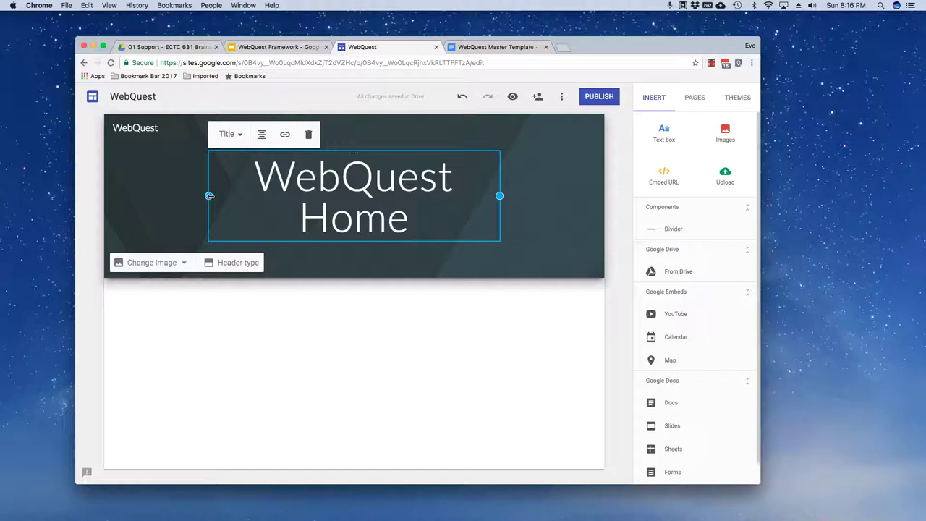
left_click_drag(210, 202, 132, 196)
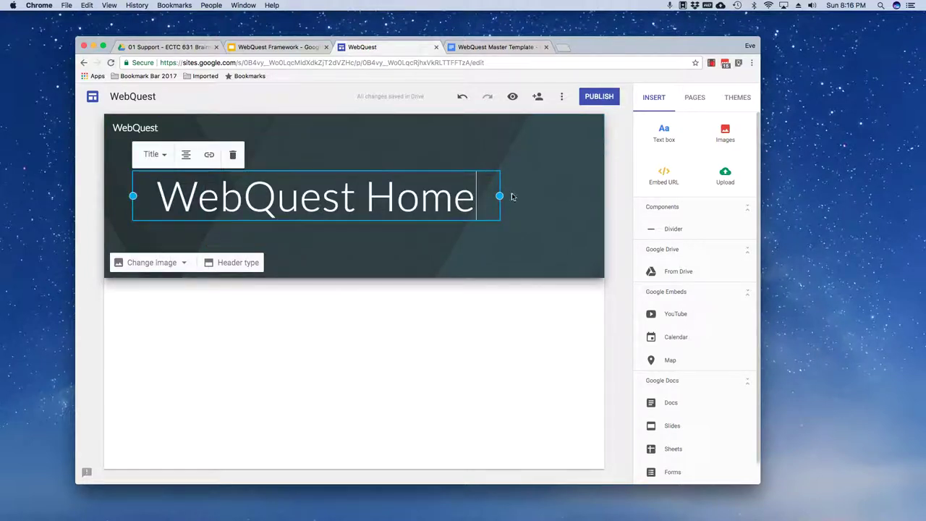
left_click_drag(499, 196, 575, 196)
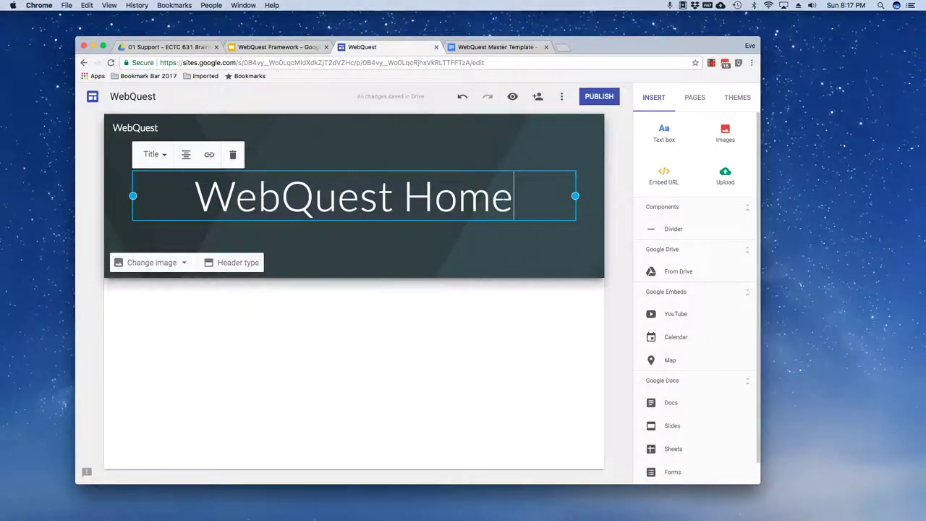
left_click(506, 322)
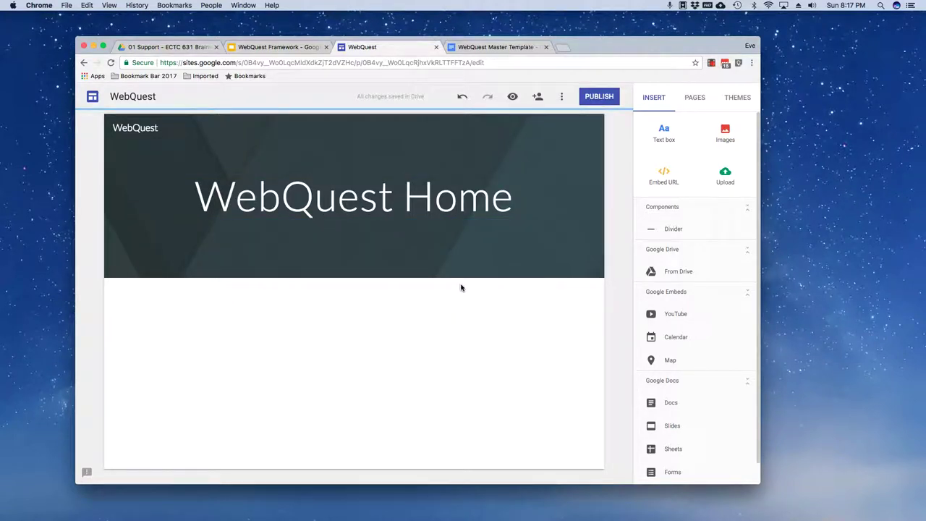
Consult the page list in the WebQuest Framework presentation and add a page named Introduction to the WebQuest site
left_click(258, 48)
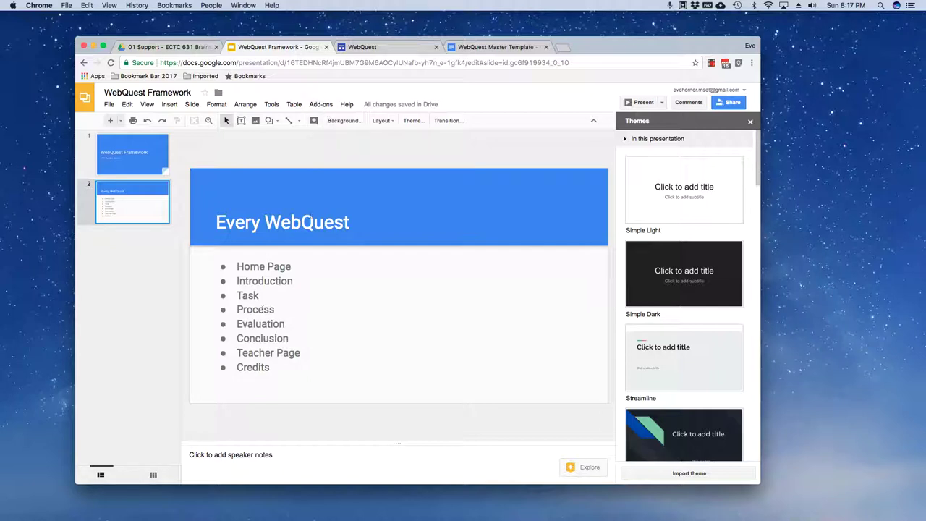
left_click(398, 48)
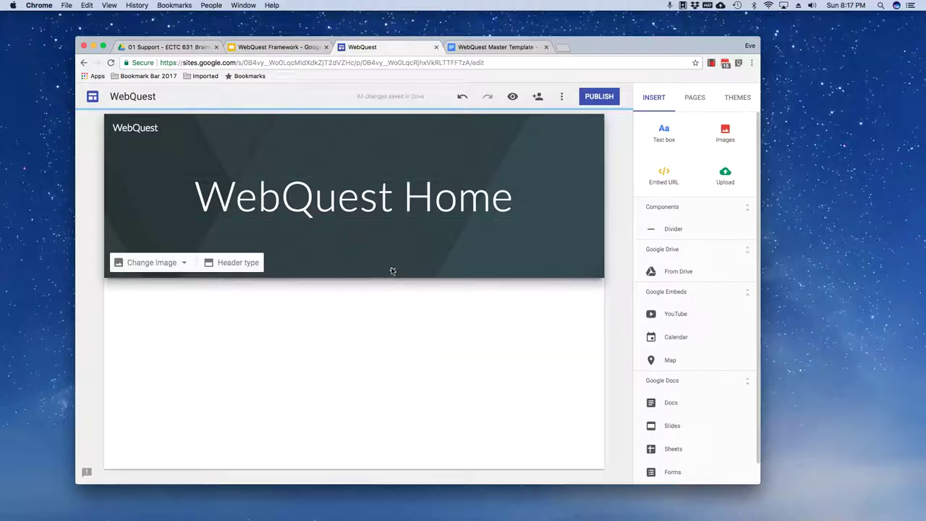
left_click(250, 48)
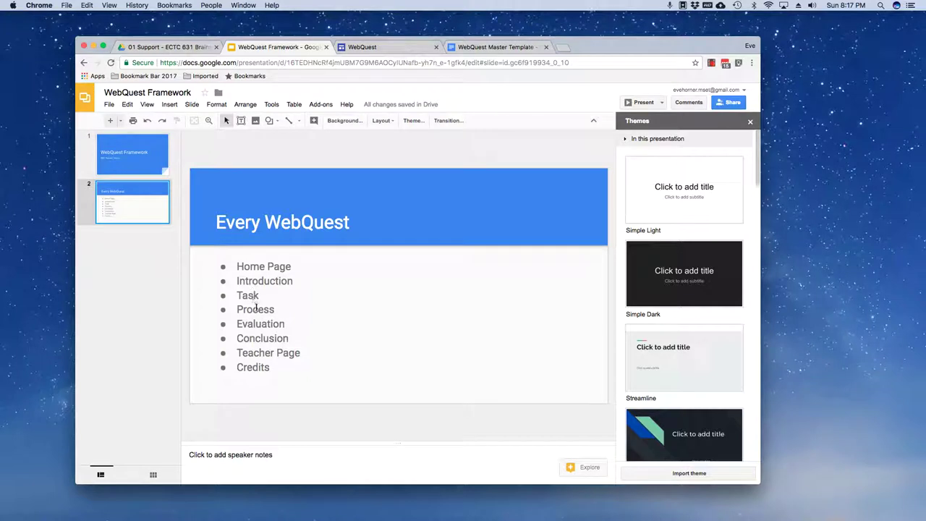
left_click(387, 47)
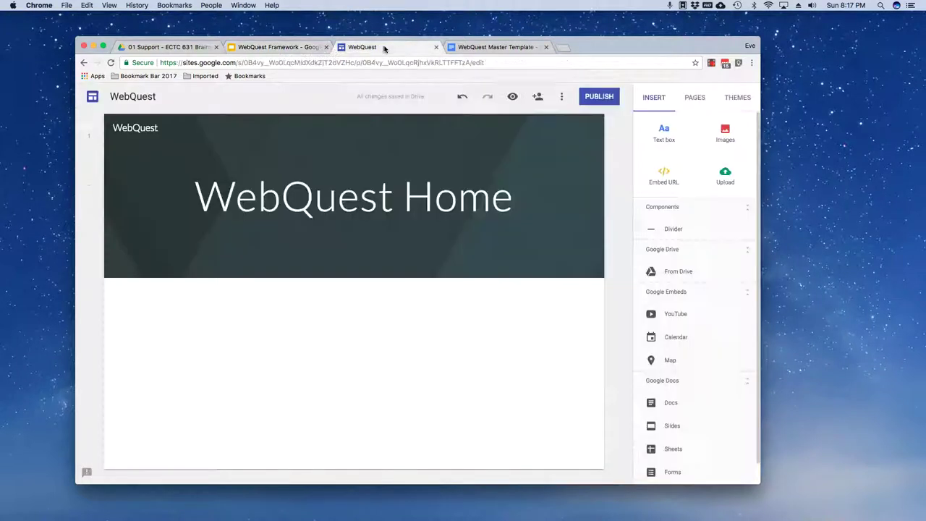
left_click(695, 100)
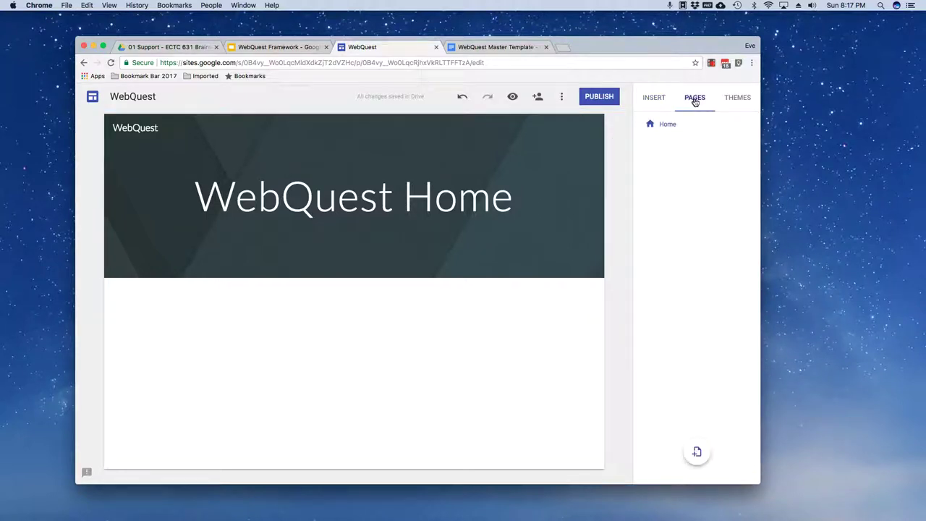
left_click(696, 448)
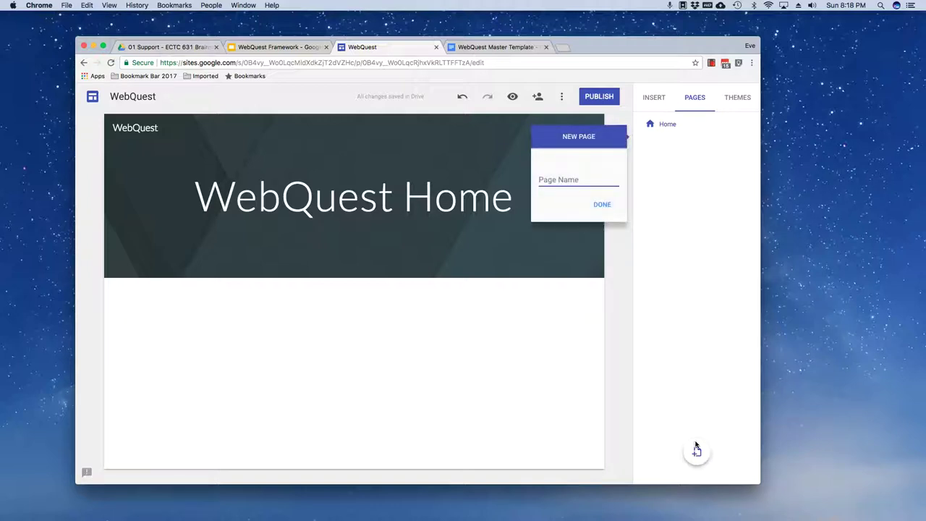
type("Introduction")
key("Return")
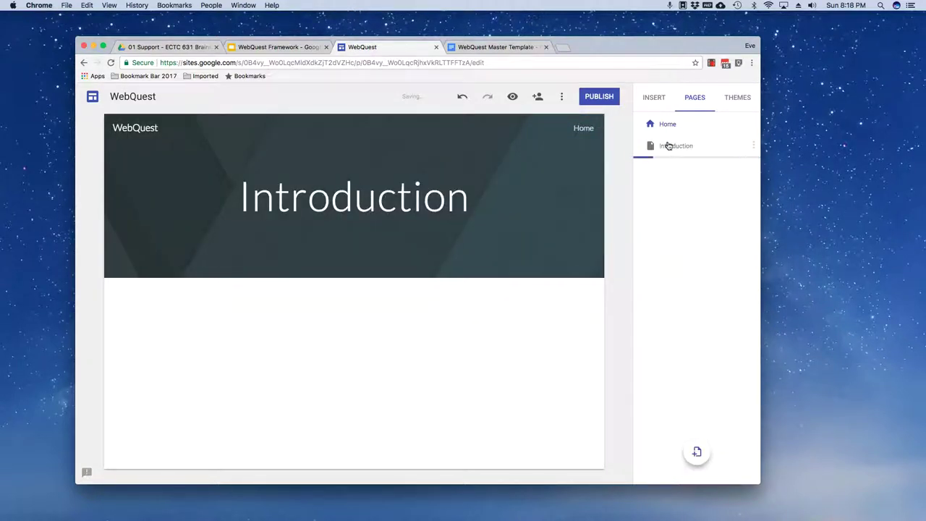
Add two more pages to the site, named Task and Process
left_click(699, 456)
type("Task")
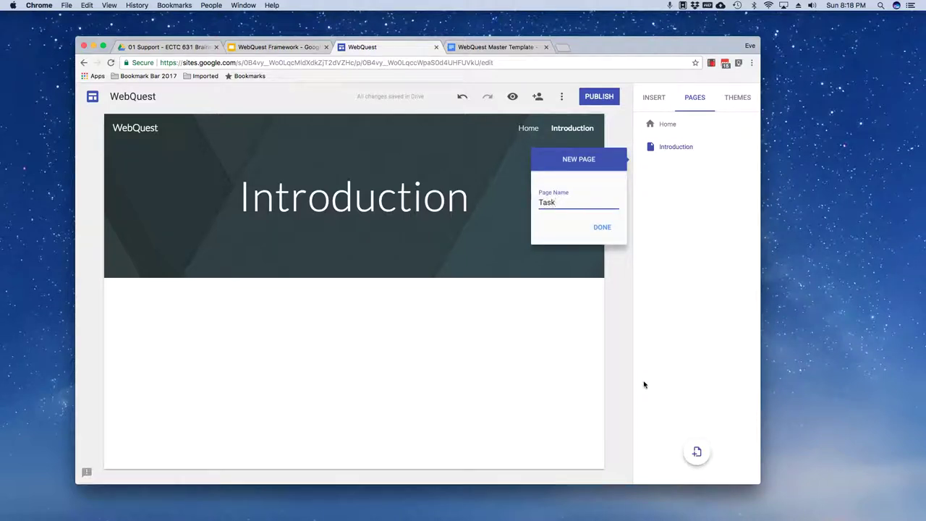
key("Return")
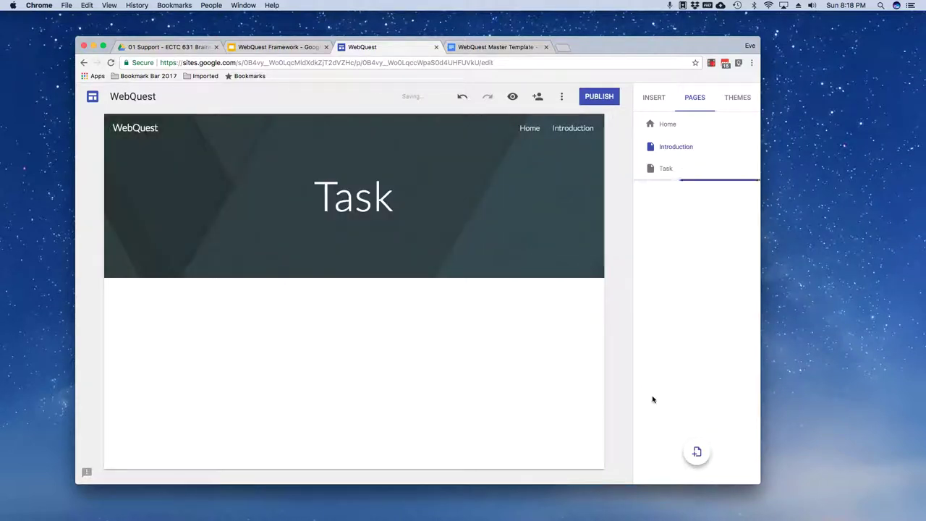
left_click(696, 456)
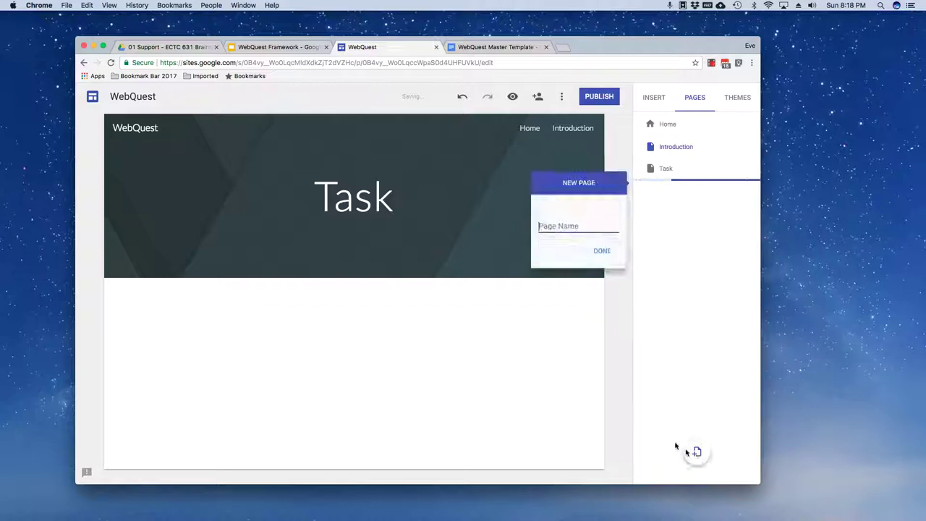
type("Process")
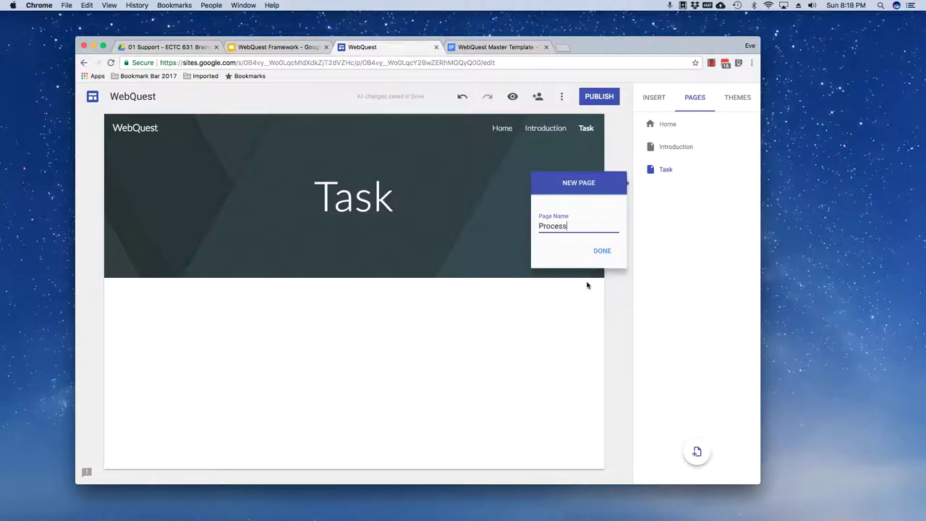
left_click(605, 252)
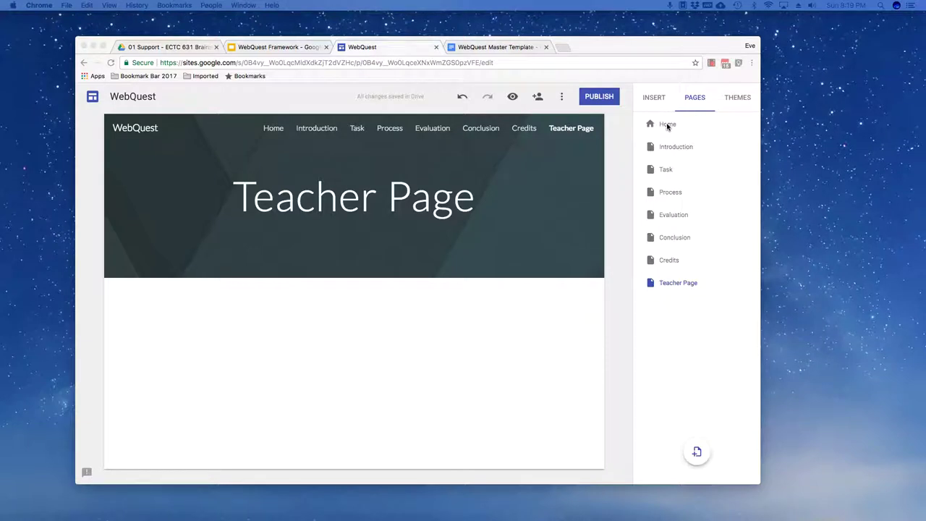
Open the site's Home page, and copy the Home Page section from lesson title through e-mail line in the WebQuest Master Template document
left_click(667, 126)
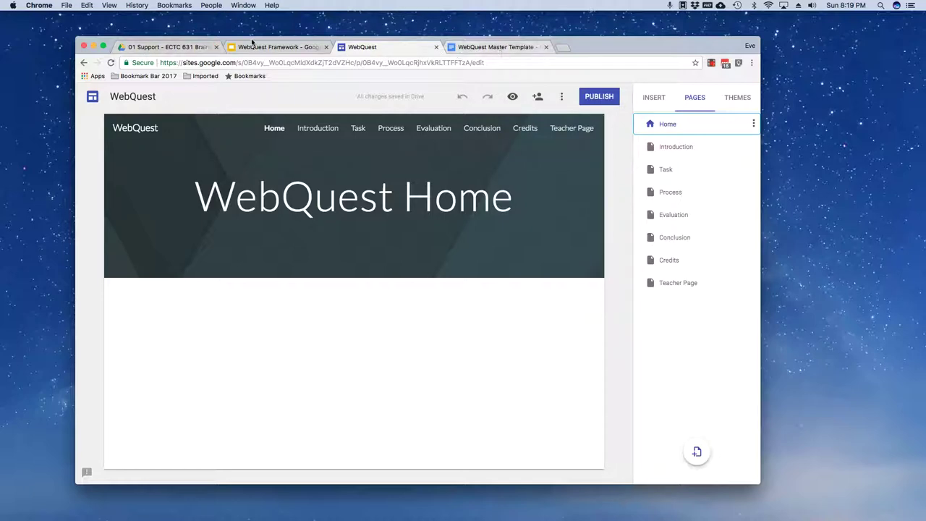
left_click(480, 48)
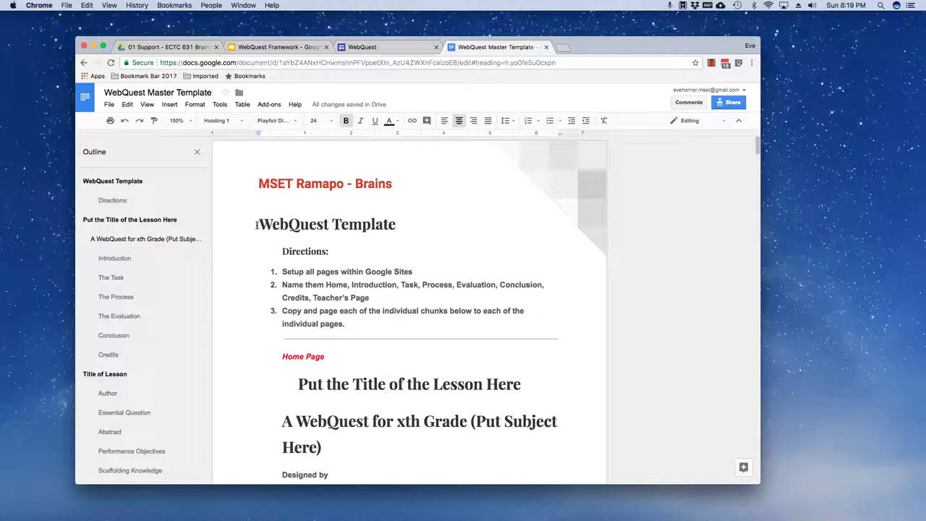
left_click(281, 272)
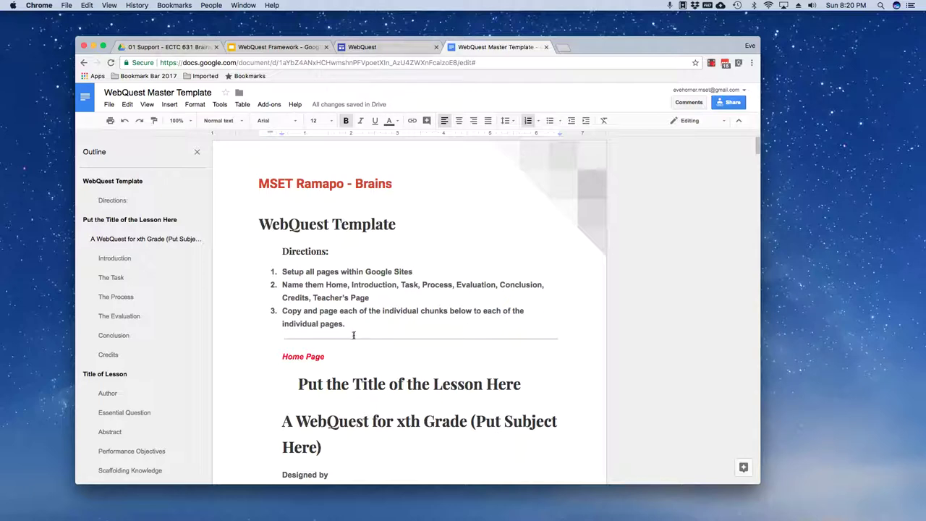
left_click(324, 357)
scroll(344, 357, "down", 8)
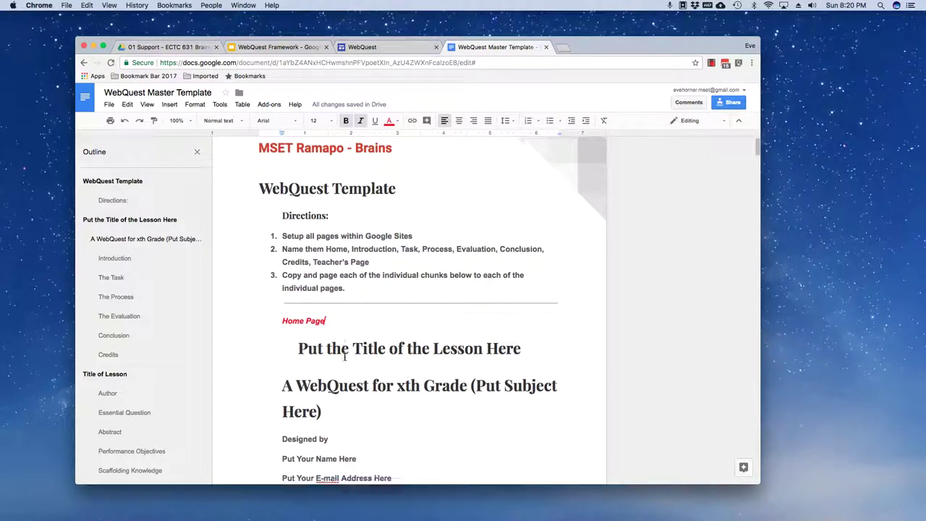
scroll(325, 319, "up", 2)
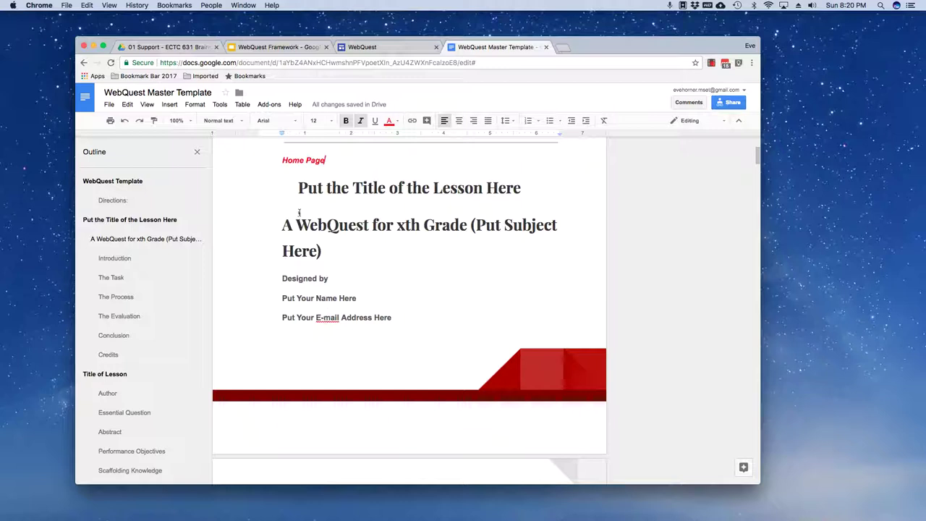
left_click_drag(295, 178, 407, 315)
key("super+c")
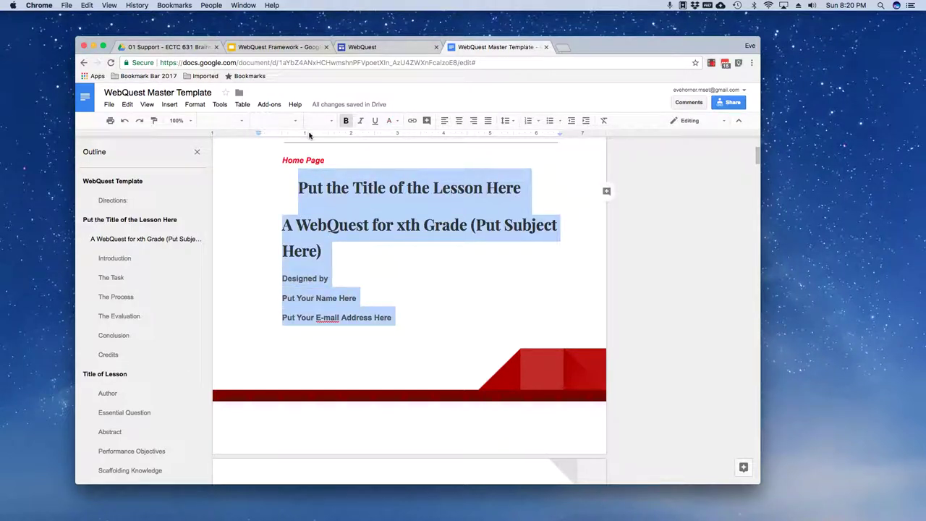
Paste the copied Home Page section into a new text box on the WebQuest site's Home page
left_click(367, 46)
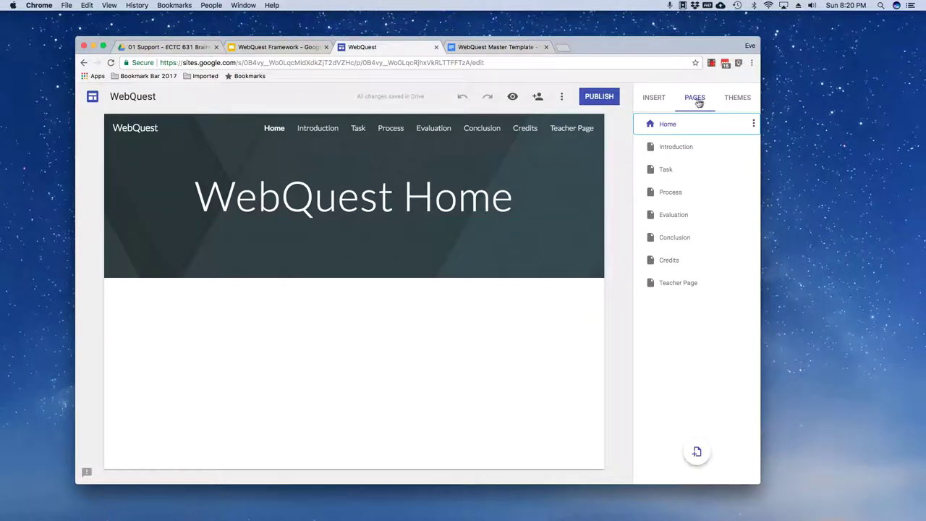
left_click(654, 97)
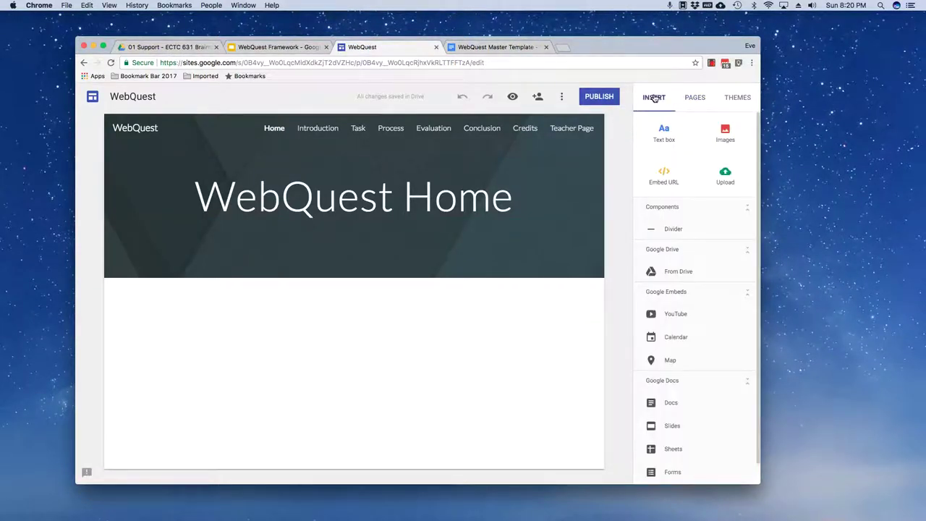
left_click(664, 133)
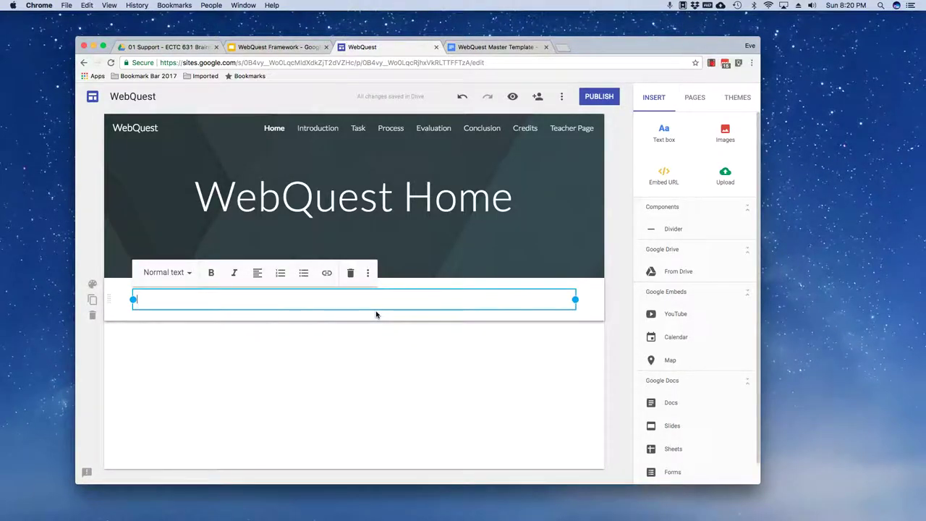
key("super+v")
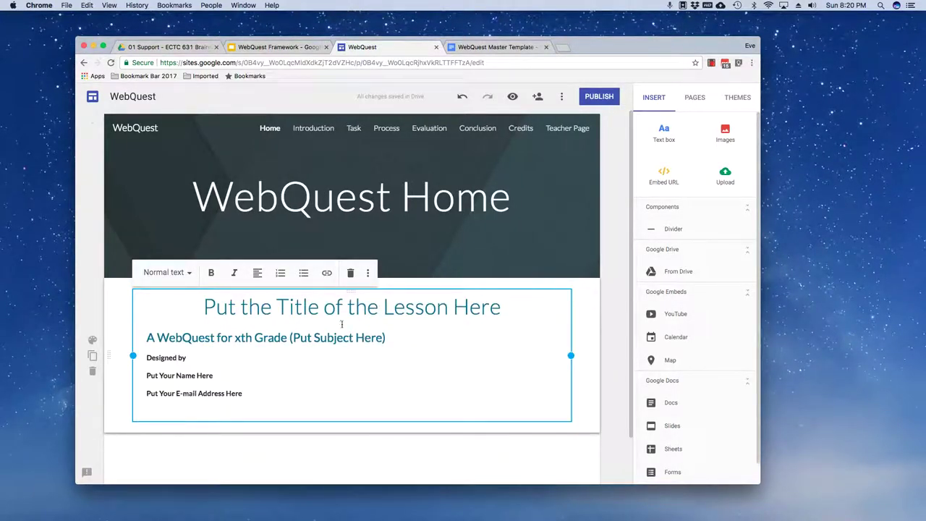
Publish the site to the web with the address ending webquestsample2017
left_click(607, 97)
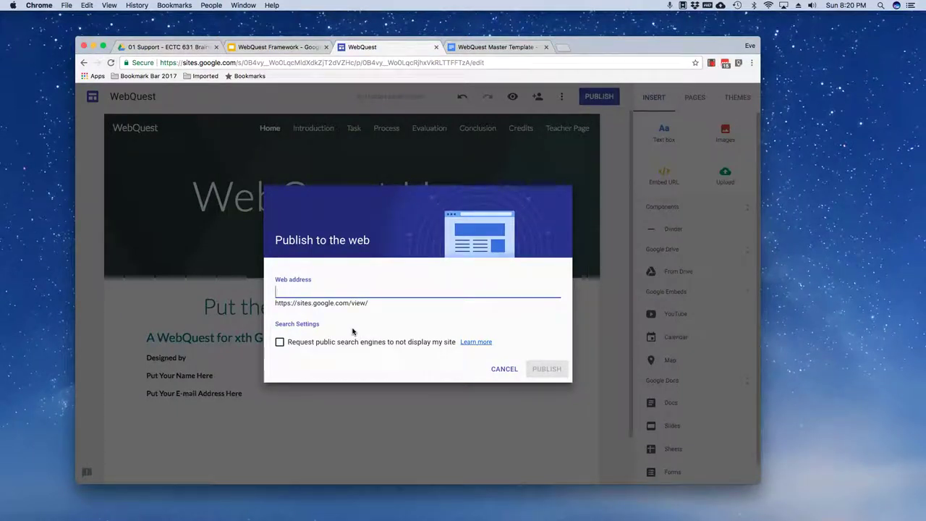
type("w")
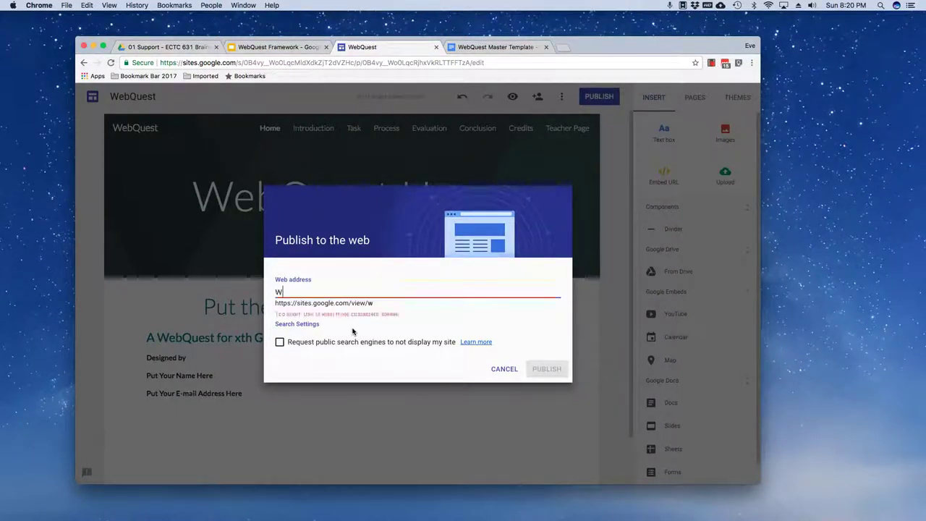
type("ebque")
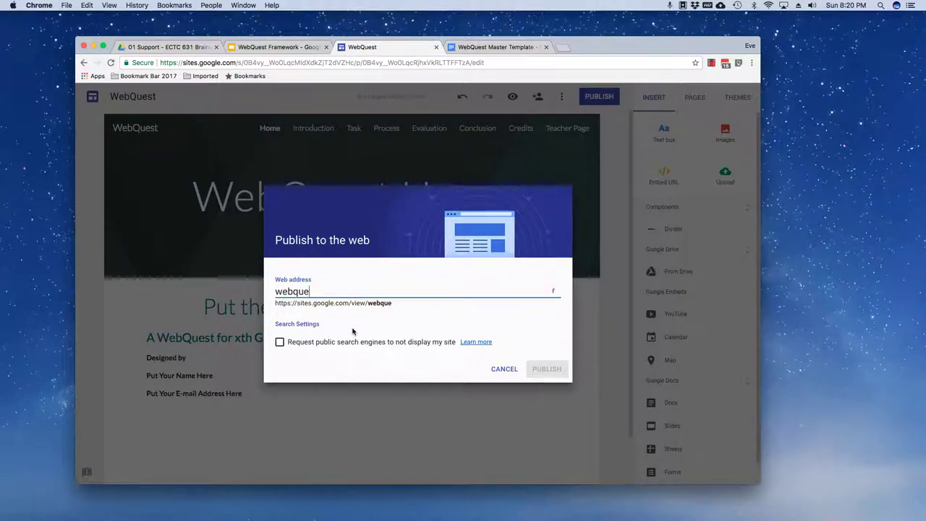
type("stsamo")
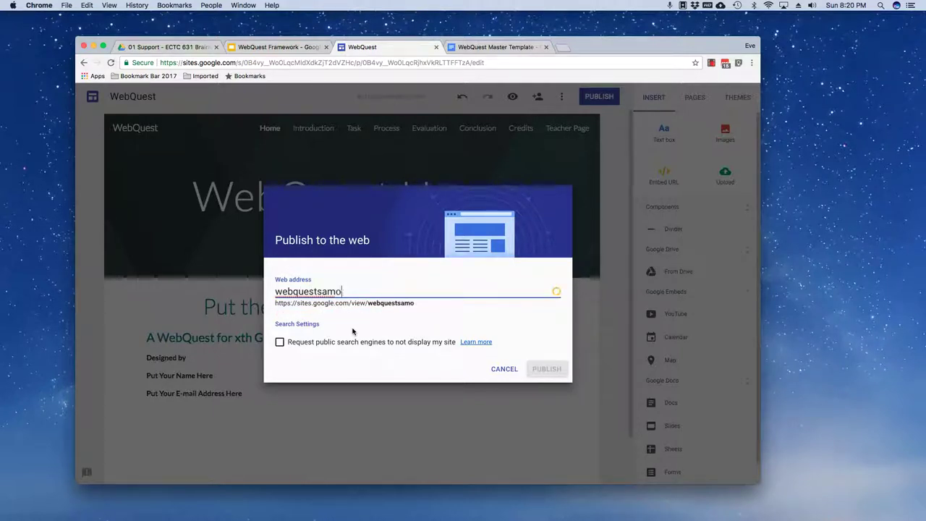
type("le")
key("BackSpace")
key("BackSpace")
key("BackSpace")
type("ple2017")
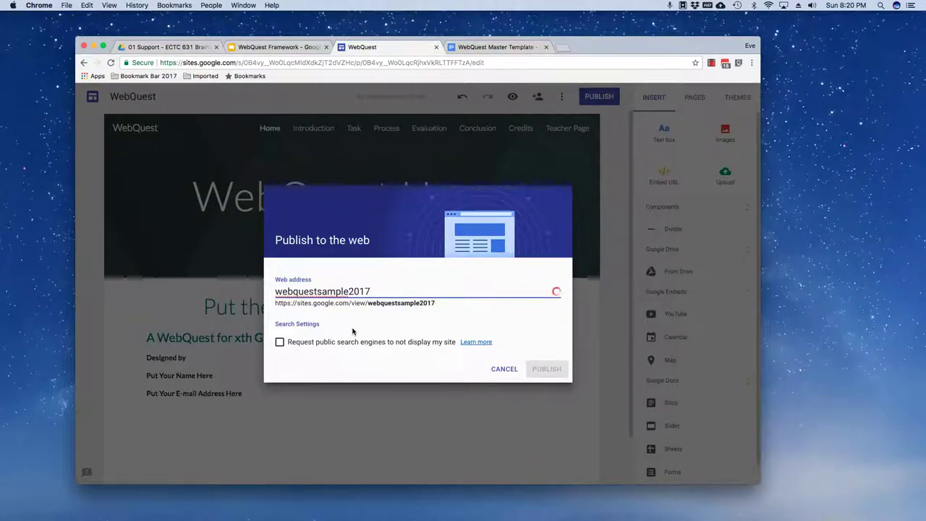
left_click(550, 370)
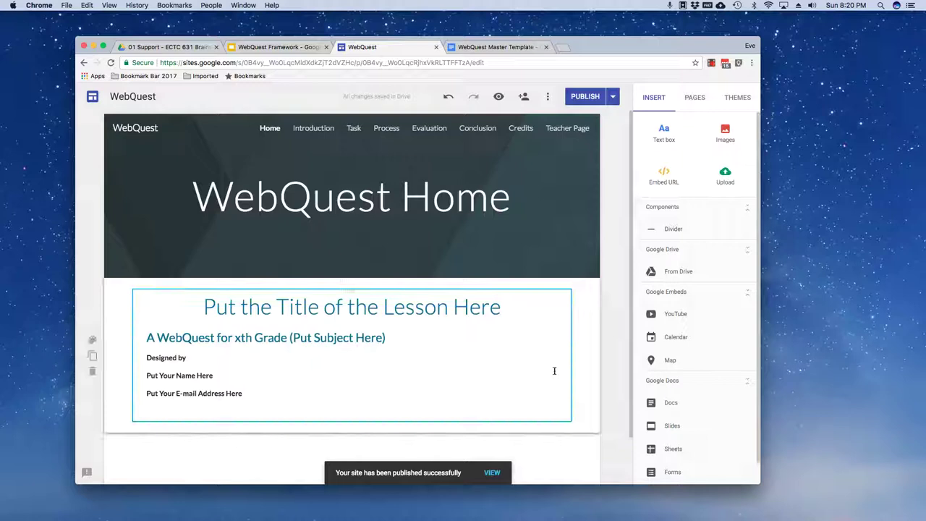
Open the site's Introduction page, and copy both paragraphs of the Introduction section in the WebQuest Master Template document
left_click(312, 129)
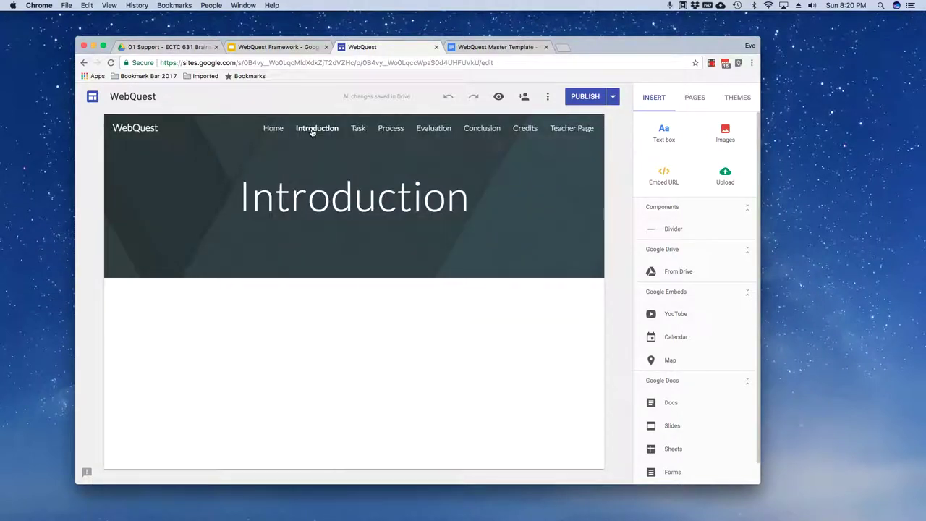
left_click(698, 98)
left_click(674, 152)
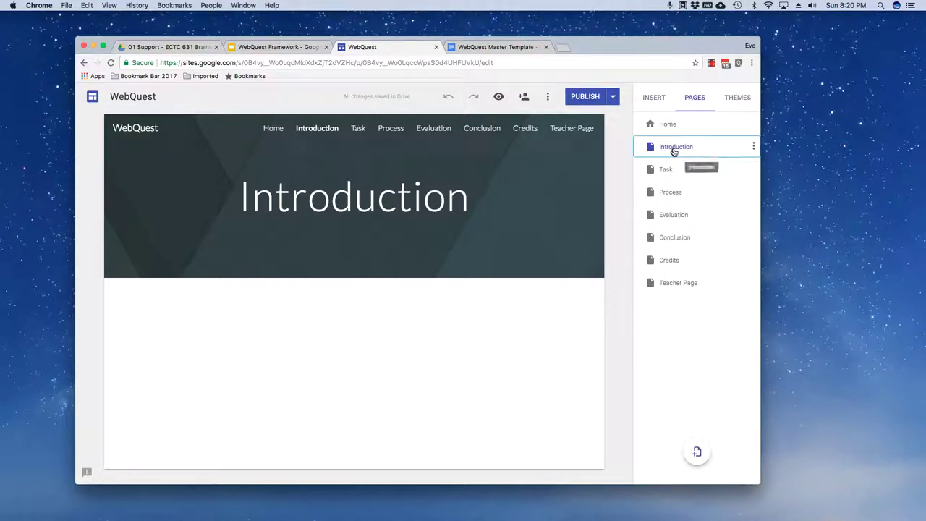
left_click(478, 48)
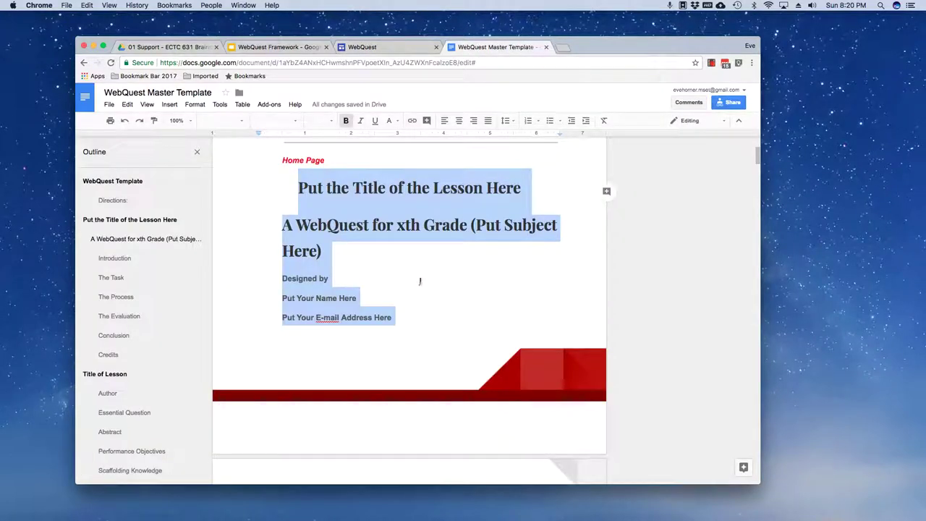
scroll(421, 275, "down", 10)
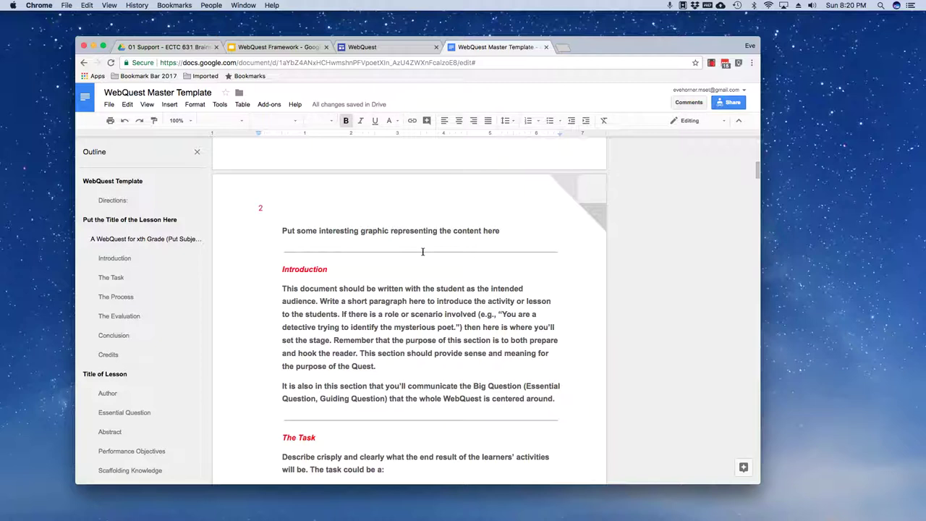
scroll(362, 246, "down", 1)
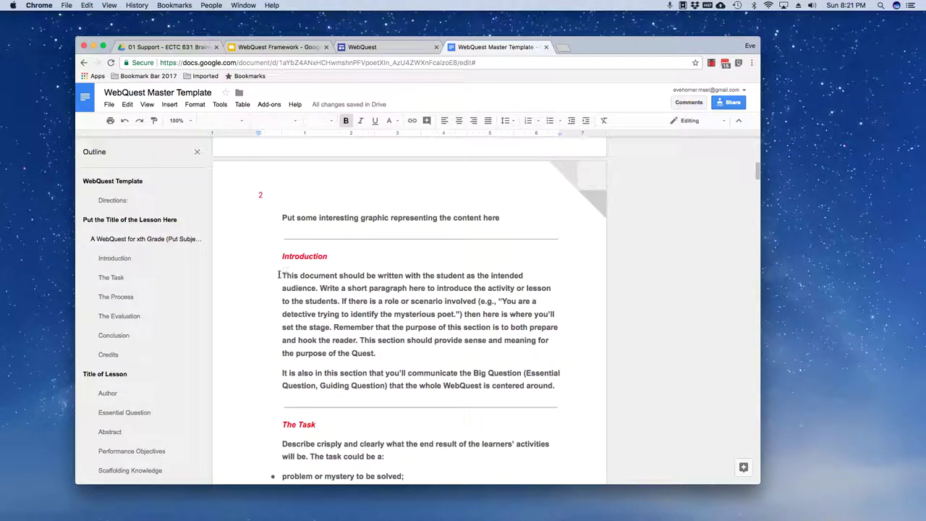
left_click_drag(279, 275, 561, 385)
key("super+c")
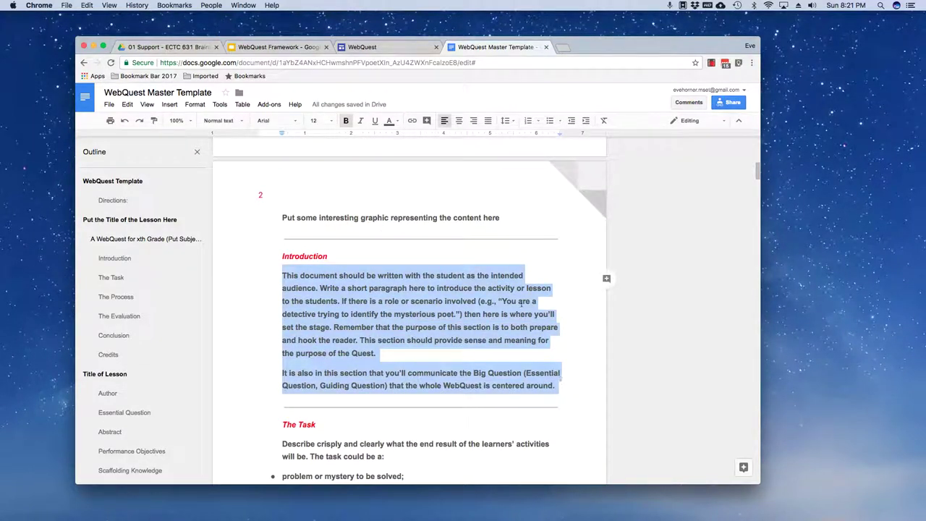
Paste the copied Introduction paragraphs into a new text box on the site's Introduction page
left_click(379, 48)
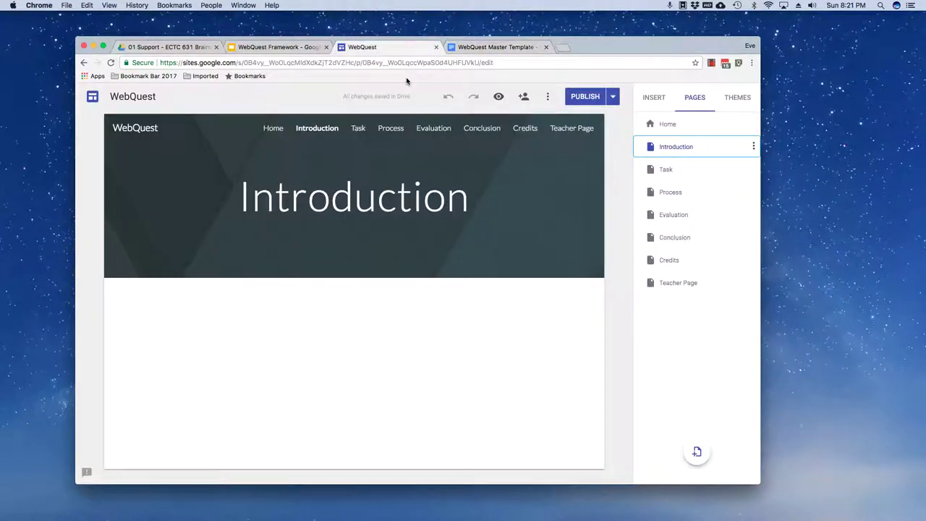
left_click(656, 100)
left_click(671, 134)
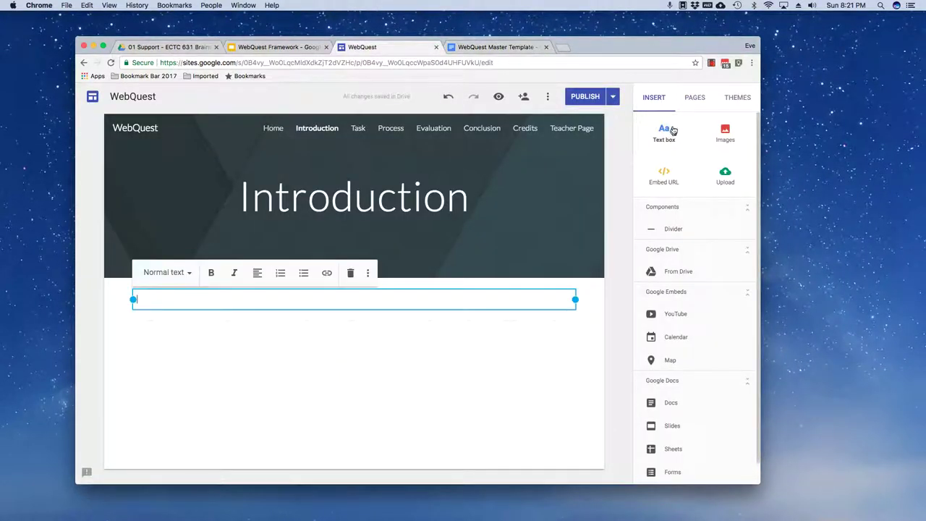
key("super+v")
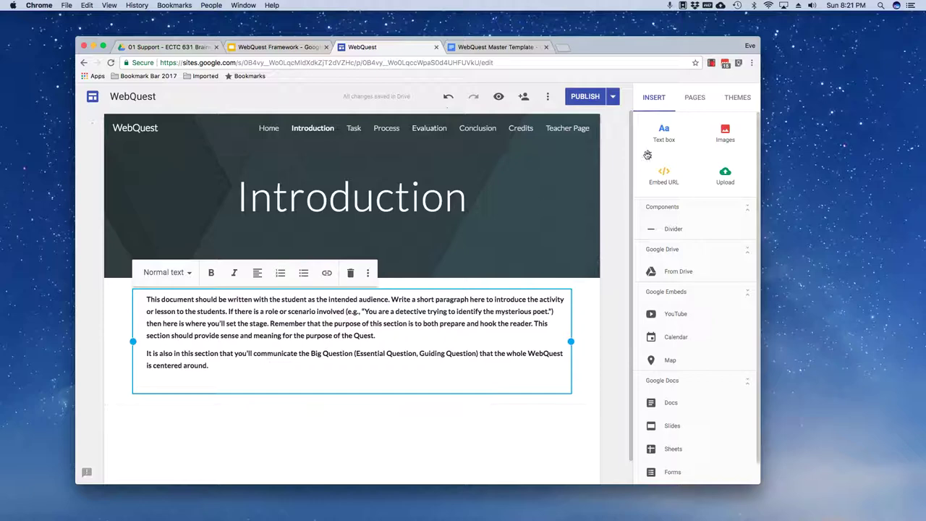
Open the site's Task page, and copy all the text under The Task in the WebQuest Master Template document
left_click(695, 97)
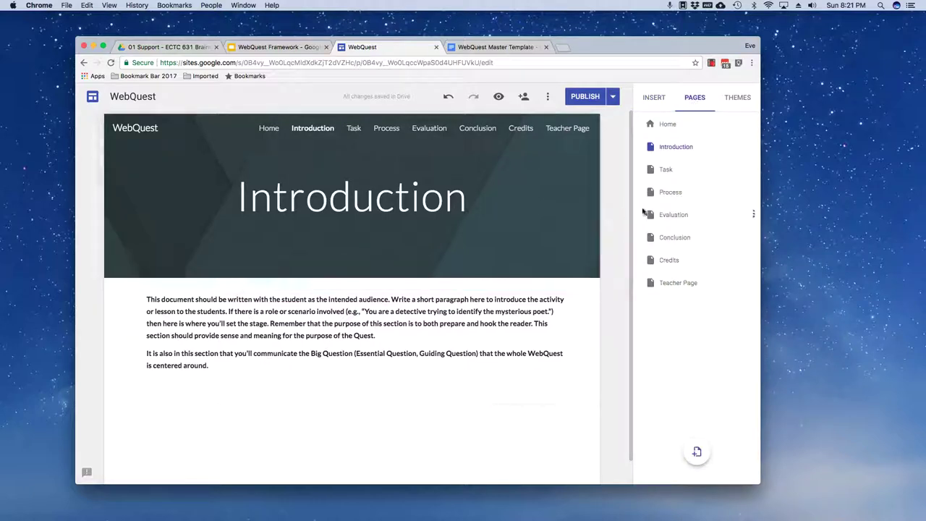
left_click(664, 170)
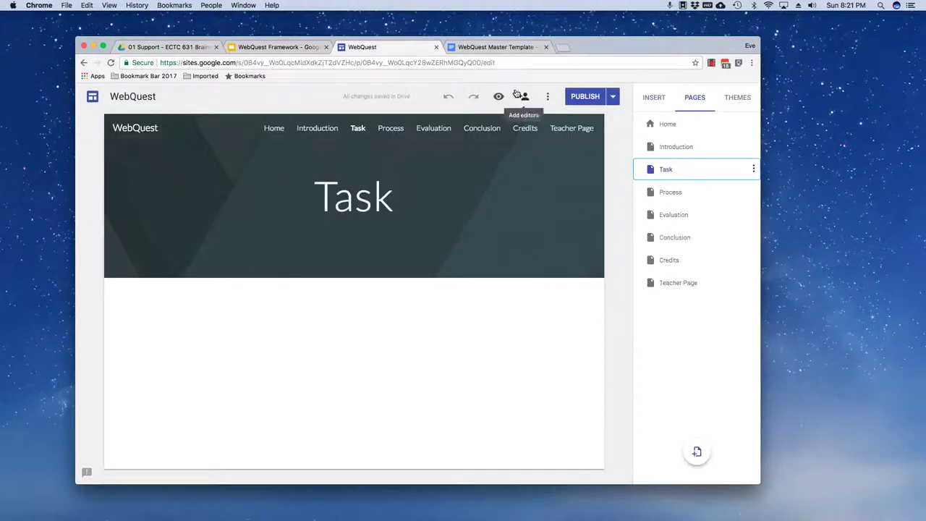
left_click(471, 46)
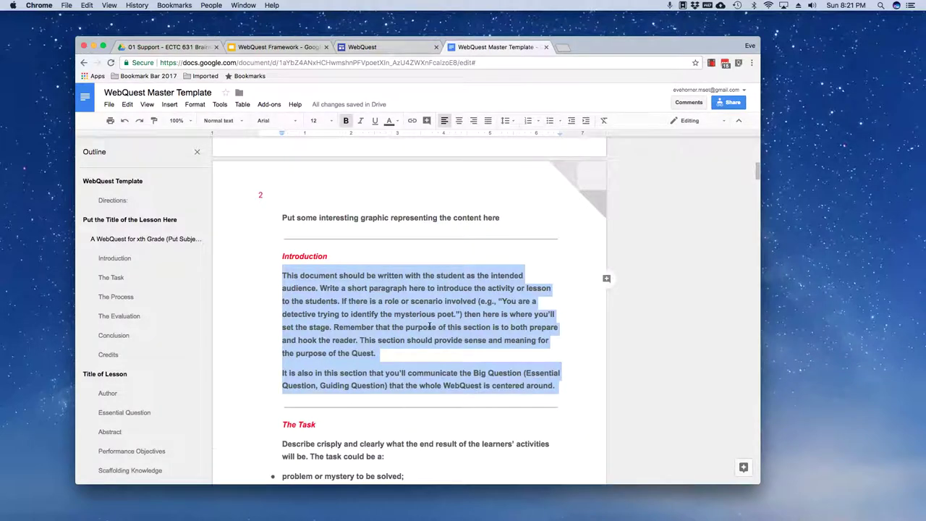
scroll(429, 326, "down", 3)
left_click_drag(282, 217, 470, 319)
scroll(382, 264, "down", 1)
scroll(369, 267, "down", 3)
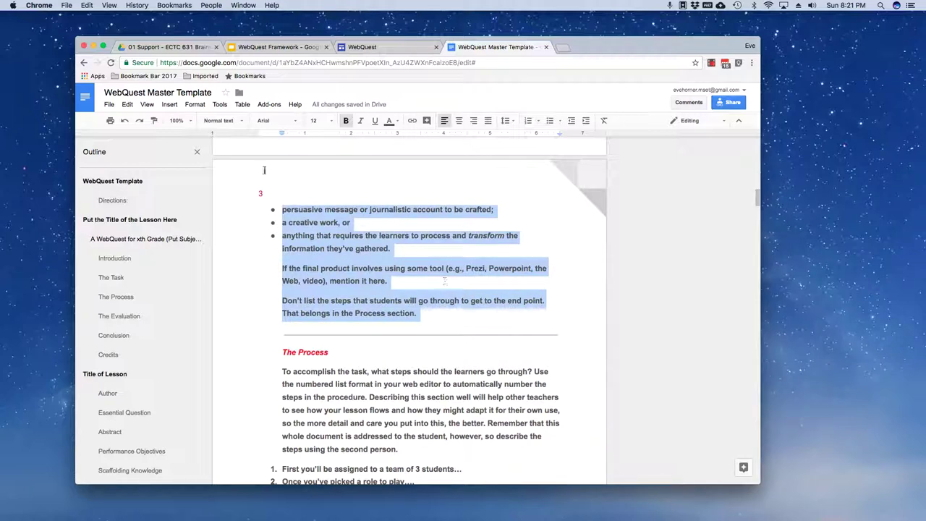
Insert a text box on the site's Task page and fill it with the copied Task section
left_click(380, 47)
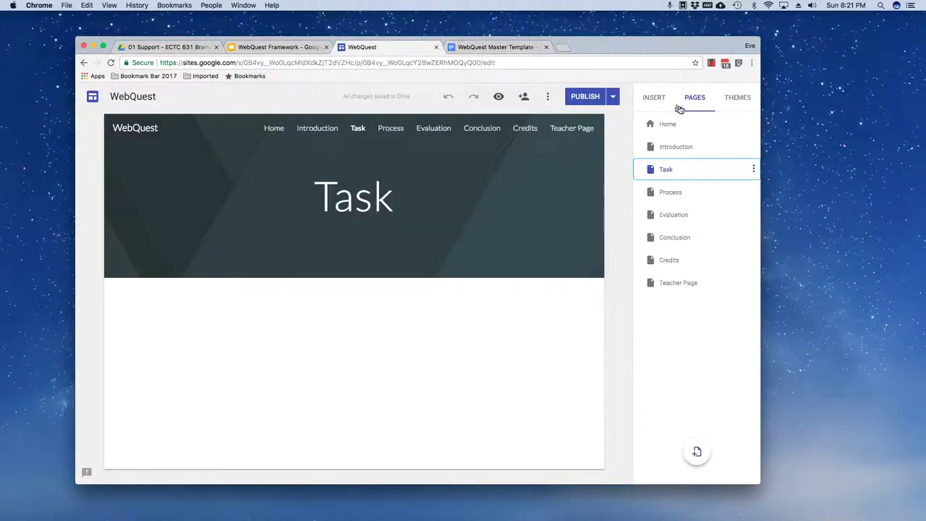
left_click(655, 99)
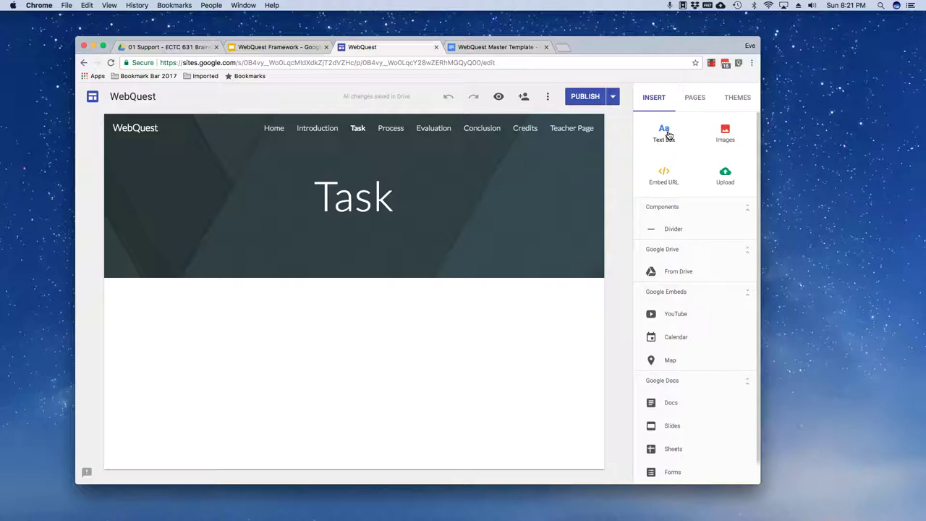
left_click(664, 133)
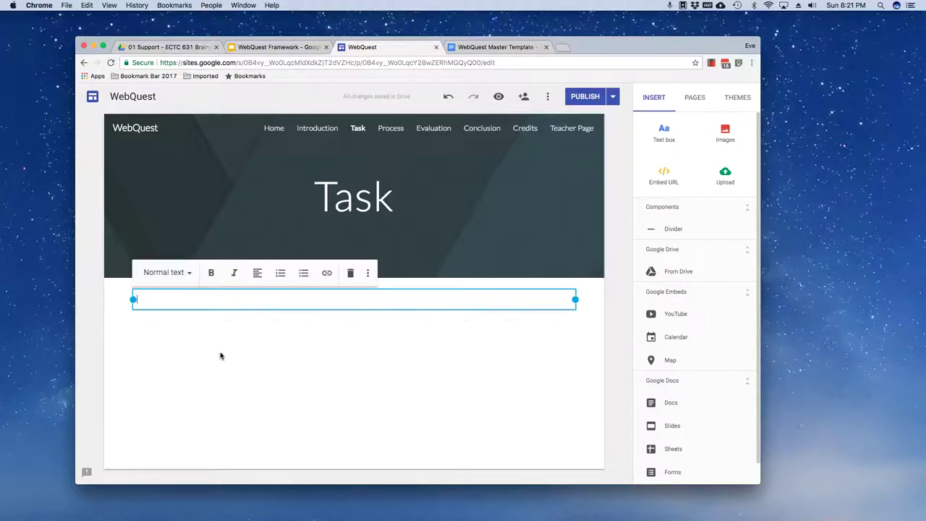
type("Describe crisply and clearly what the end result of the learners' activities will be. The task could be a: problem or mystery to be solved; position to be formulated and defended; product to be designed; complexity to be analyzed; personal insight to be articulated; summary to be created; persuasive message or journalistic account to be crafted; a creative work, or anything that requires the learners to process and transform the information they've gathered. If the final product involves using some tool (e.g., Prezi, Powerpoint, the Web, video), mention it here. Don't list the steps that students will go through to get to the end point. That belongs in the Process section.")
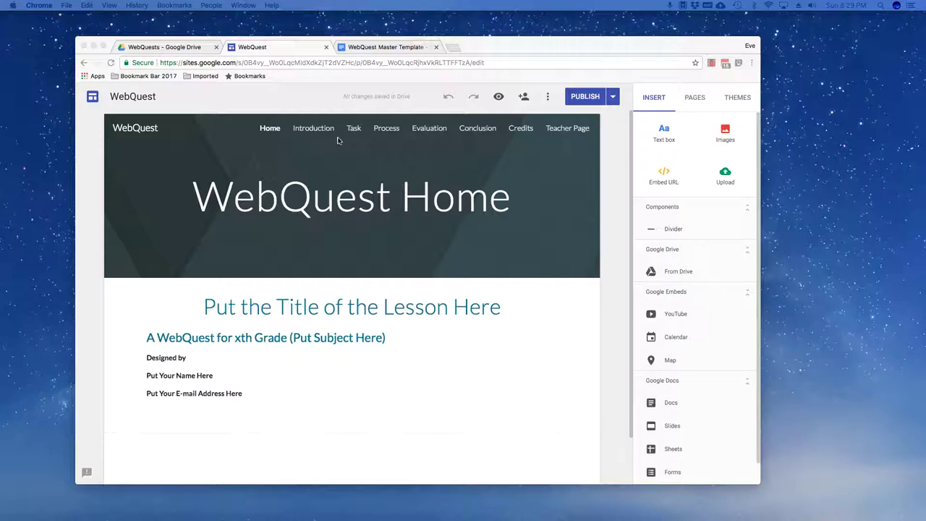
Review the content of the Introduction, Task and Process pages, and open the site's Evaluation page
left_click(312, 129)
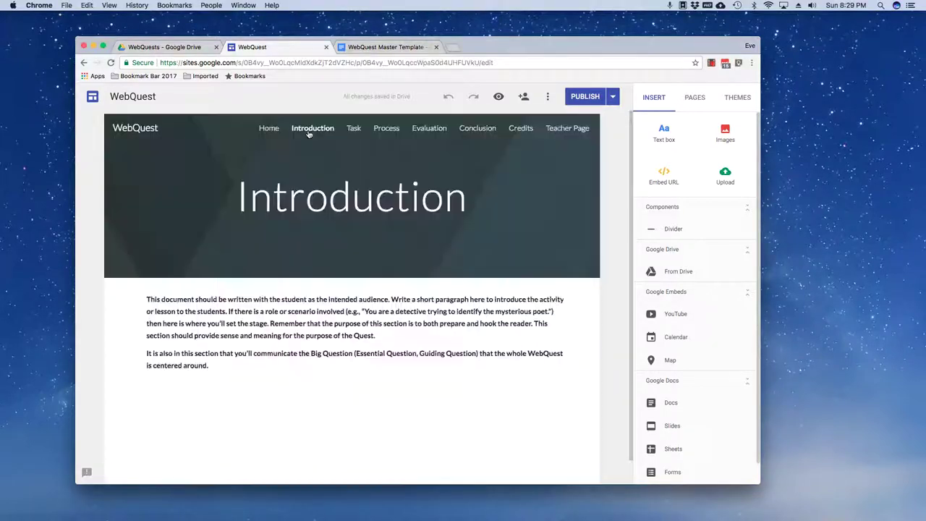
left_click(354, 129)
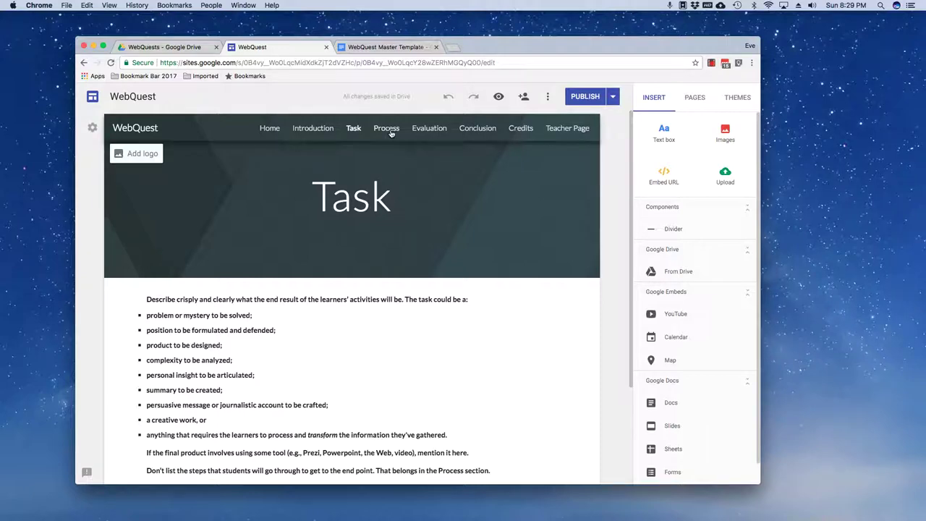
left_click(389, 130)
left_click(483, 132)
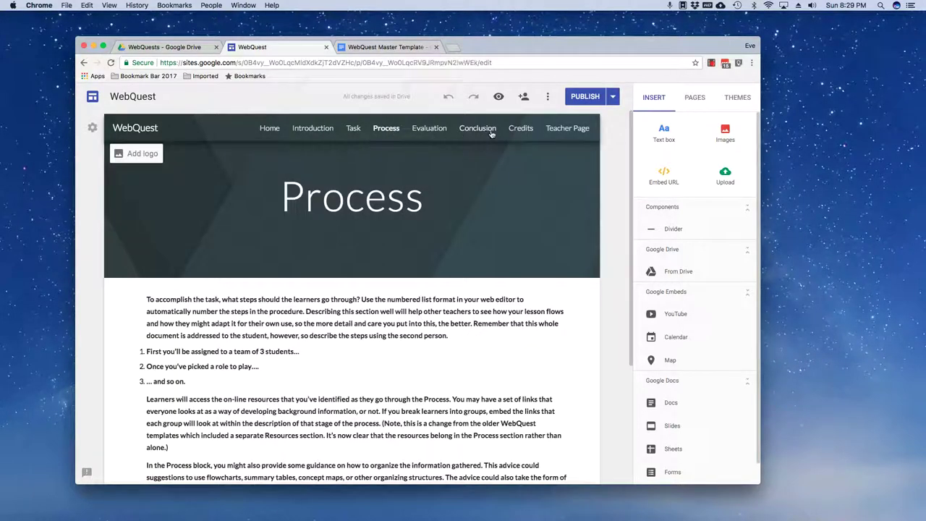
left_click(427, 131)
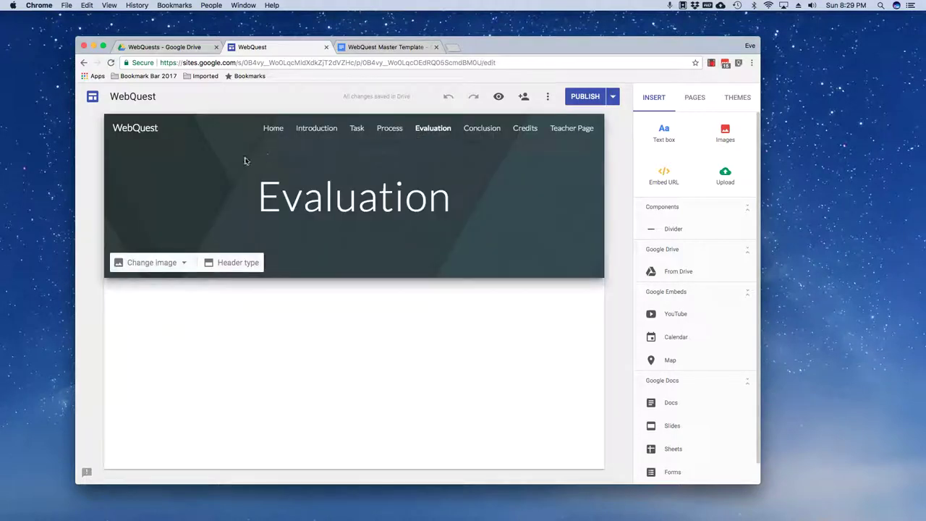
Open the Google doc linked in the master template's Evaluation section, and widen its Accomplished 3 column so the heading fits on one line
left_click(386, 47)
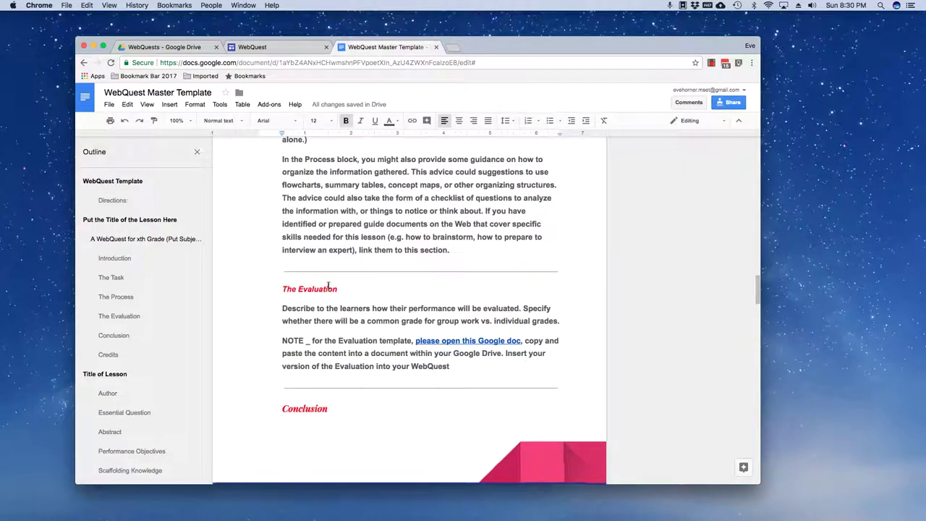
scroll(328, 286, "down", 2)
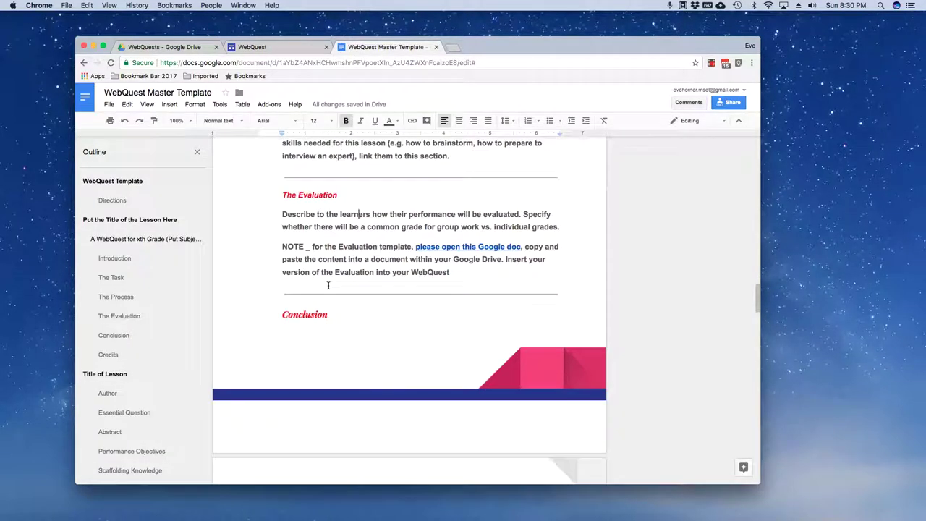
left_click(456, 246)
left_click(460, 265)
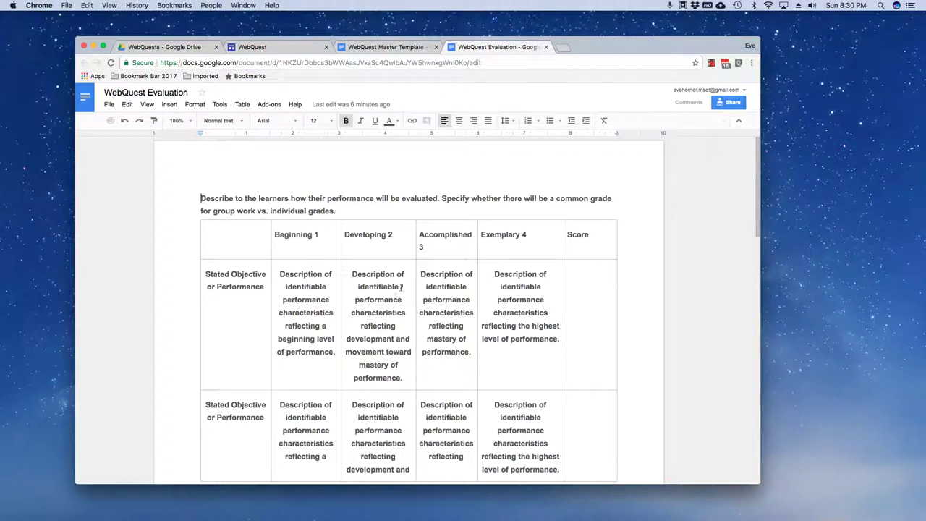
left_click_drag(476, 232, 486, 232)
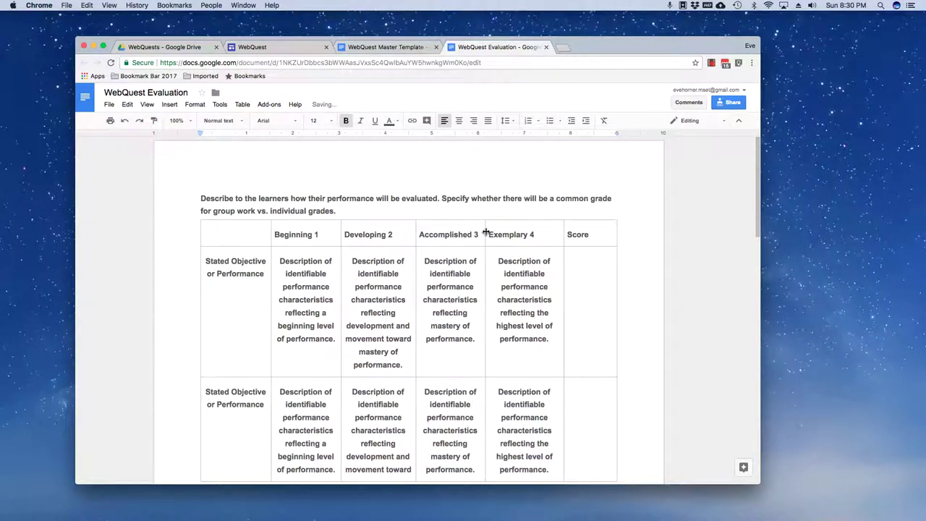
Review the Evaluation section's instructions and linked Google doc in the WebQuest Master Template, alongside the site's empty Evaluation page
left_click(364, 47)
left_click(360, 217)
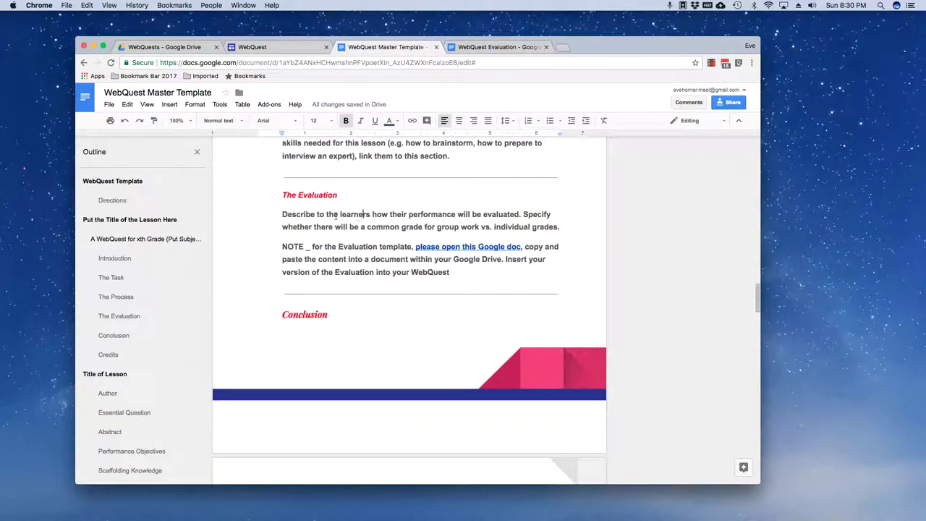
left_click(283, 47)
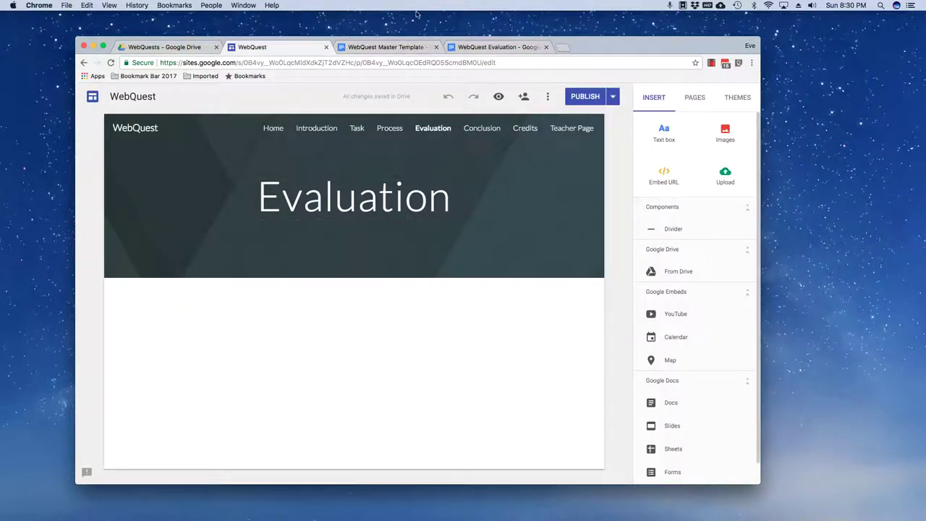
left_click(387, 46)
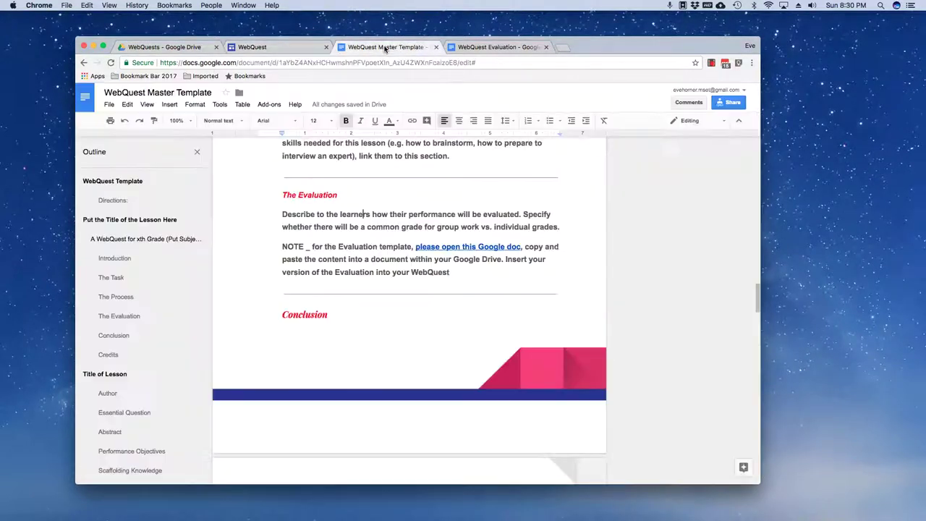
left_click(471, 247)
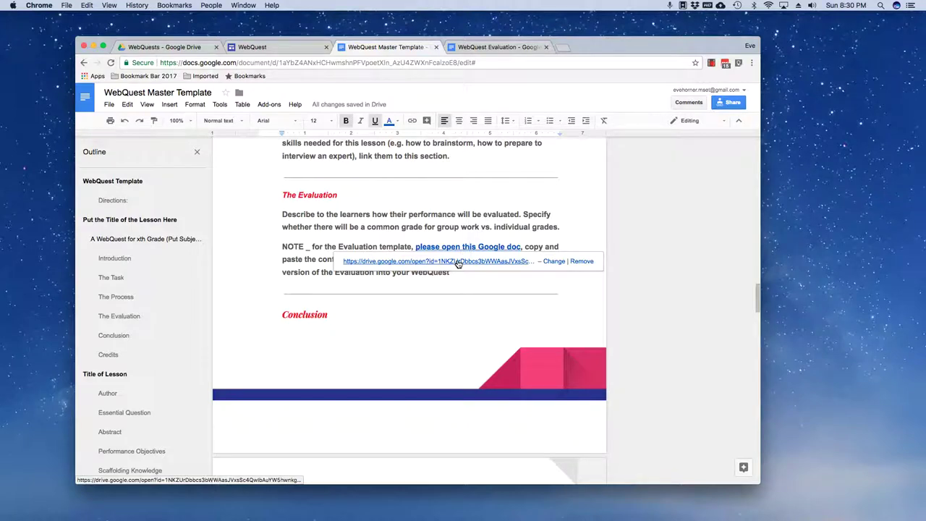
Copy the entire content of the WebQuest Evaluation document, including the rubric table
left_click(499, 46)
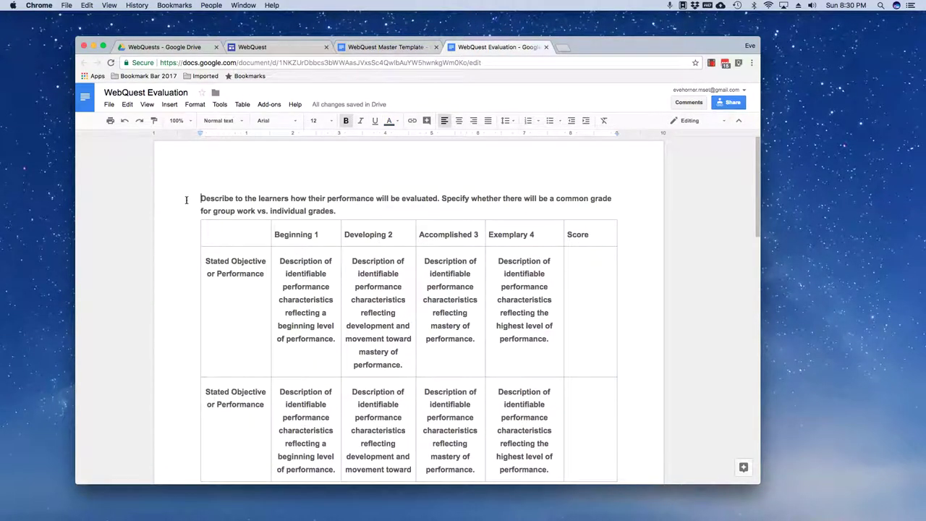
key("super+a")
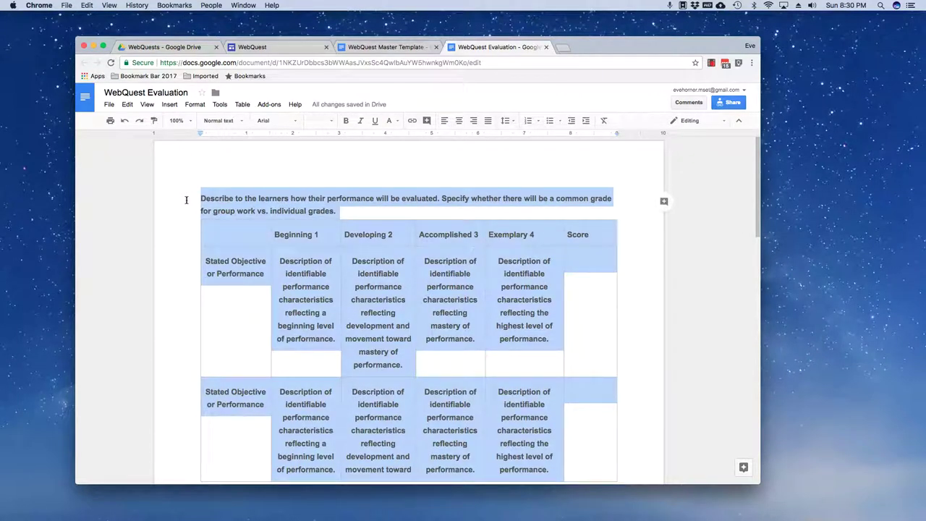
left_click(127, 105)
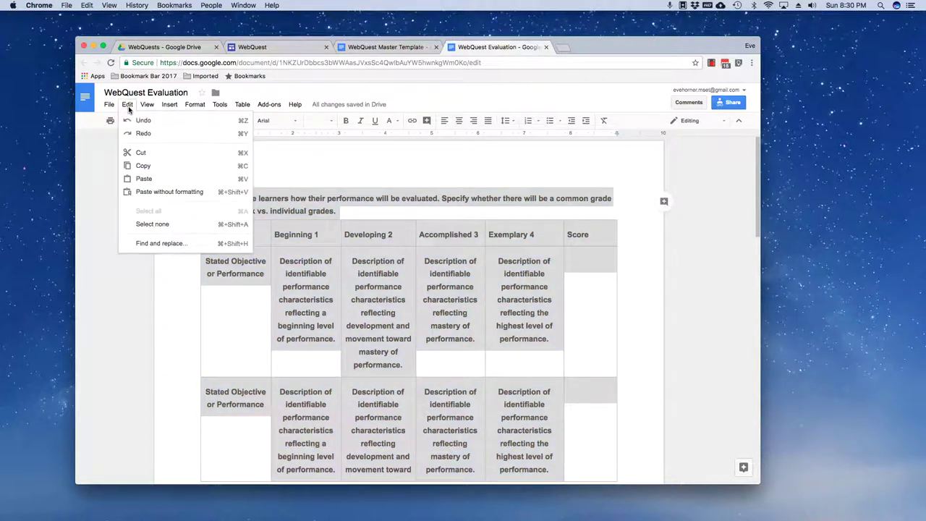
left_click(156, 168)
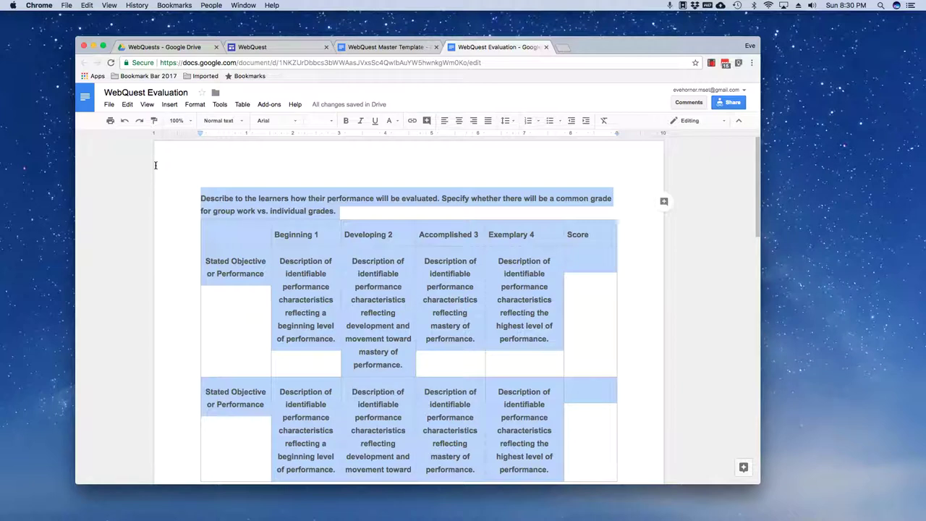
Create a new Google document and paste the copied evaluation text and rubric table into it
left_click(109, 104)
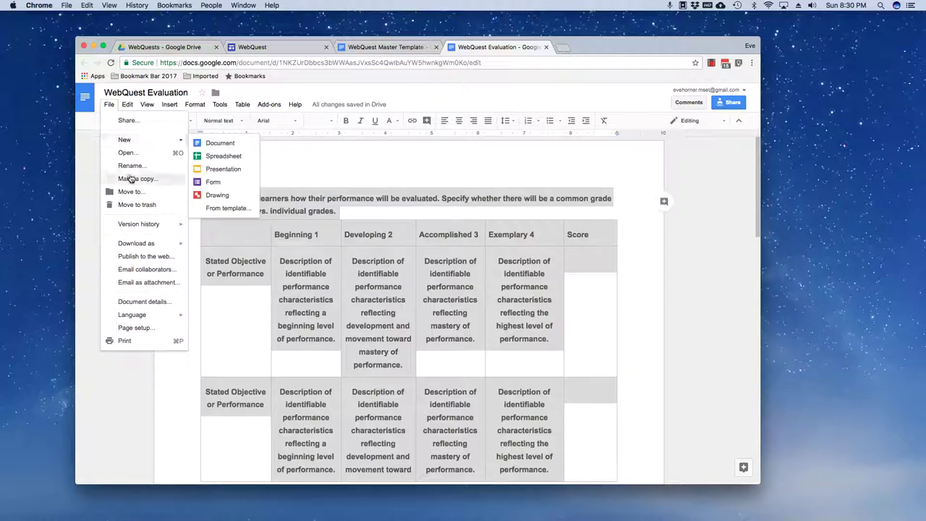
mouse_move(126, 142)
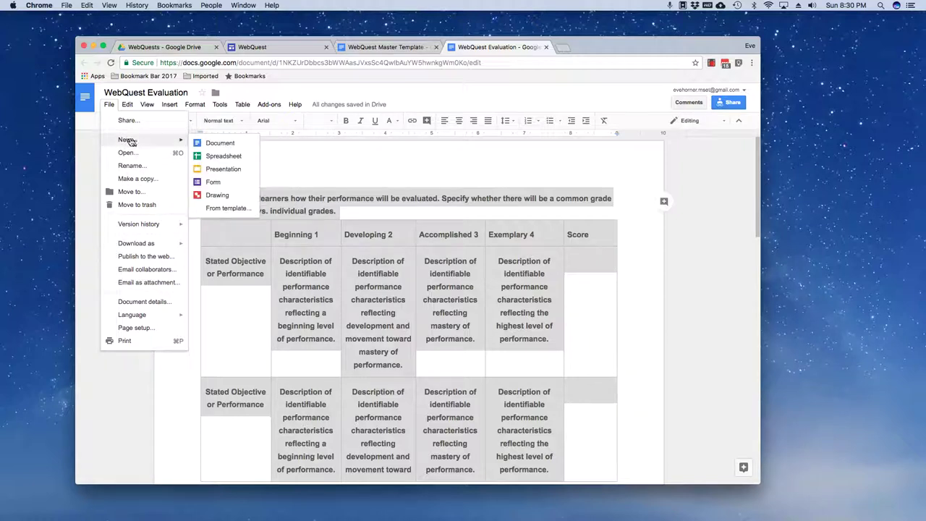
left_click(217, 143)
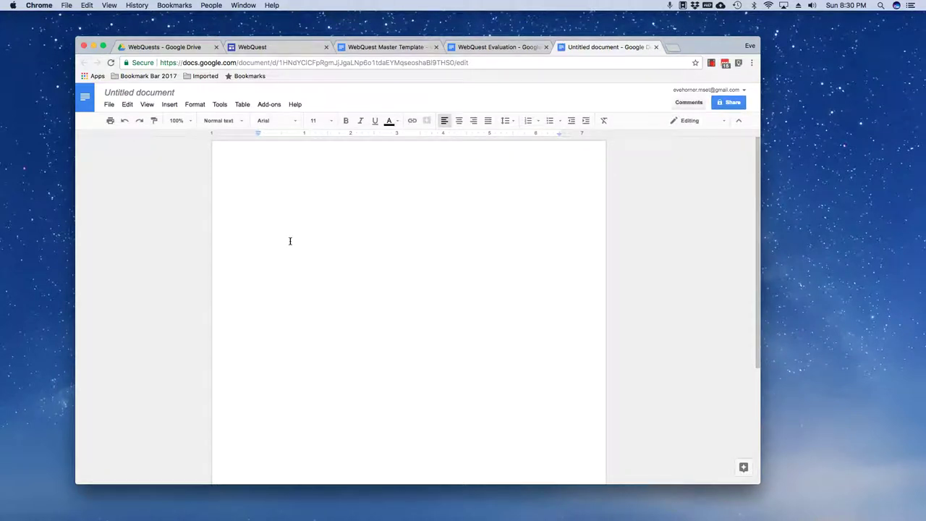
key("super+v")
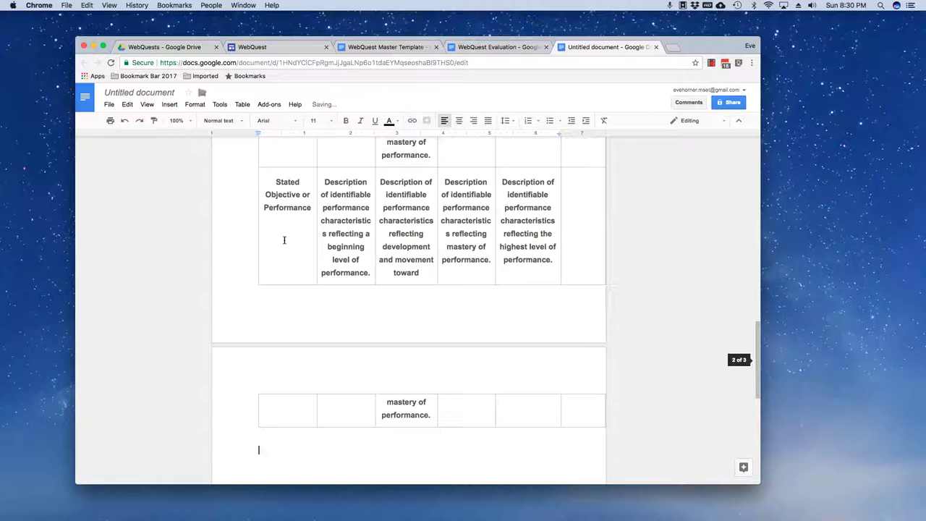
Rename the new document as My WebQuest Rubric
left_click(118, 92)
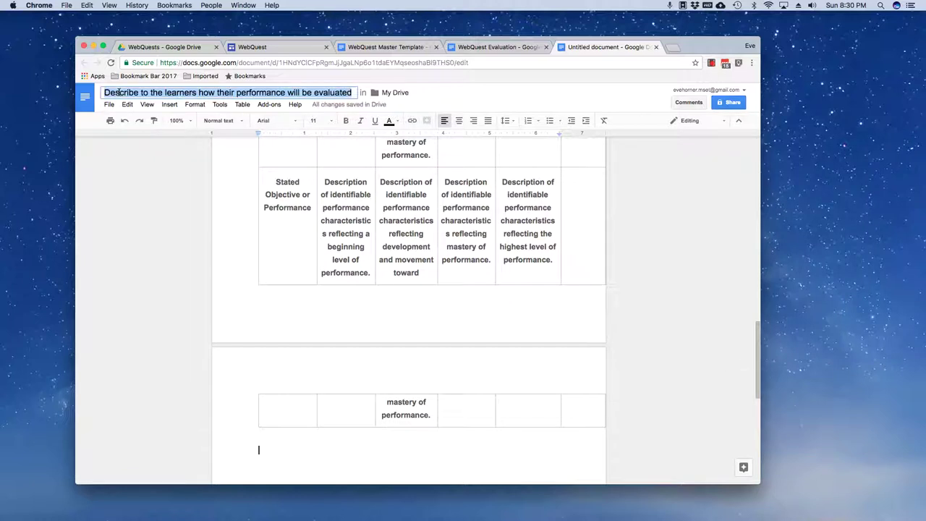
type("My ")
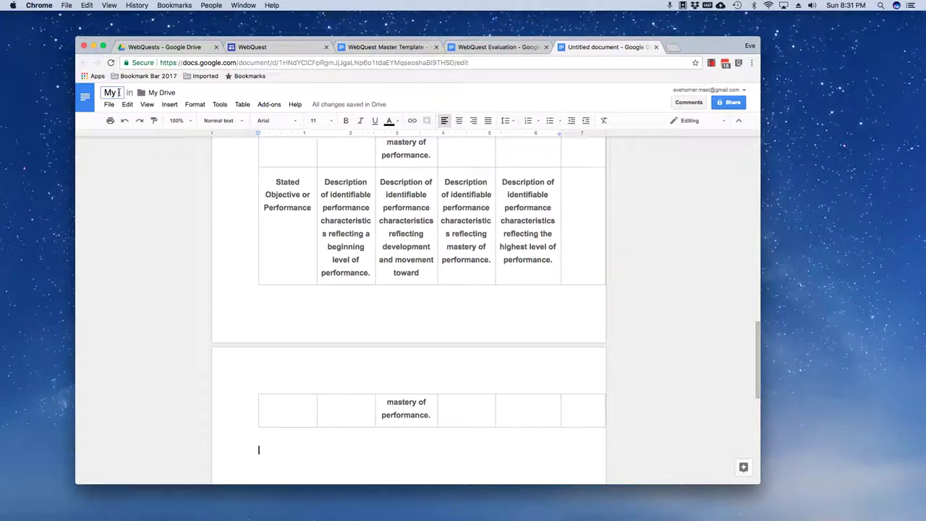
type("WebQuest ")
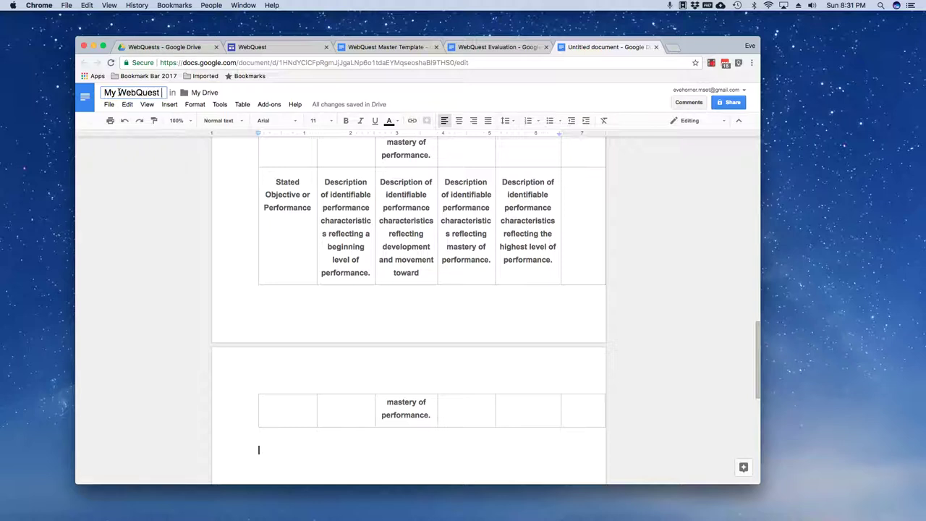
type("Rubric")
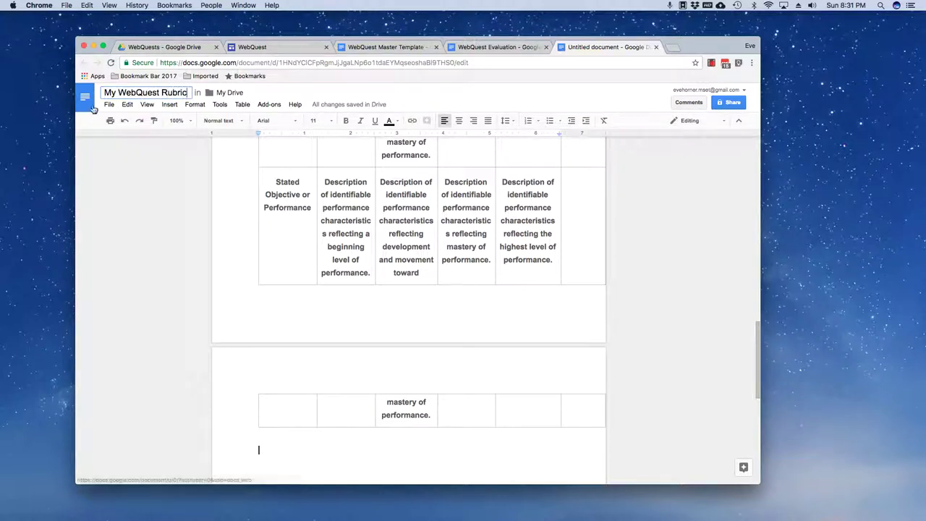
Set the rubric document's page orientation to Landscape
left_click(109, 104)
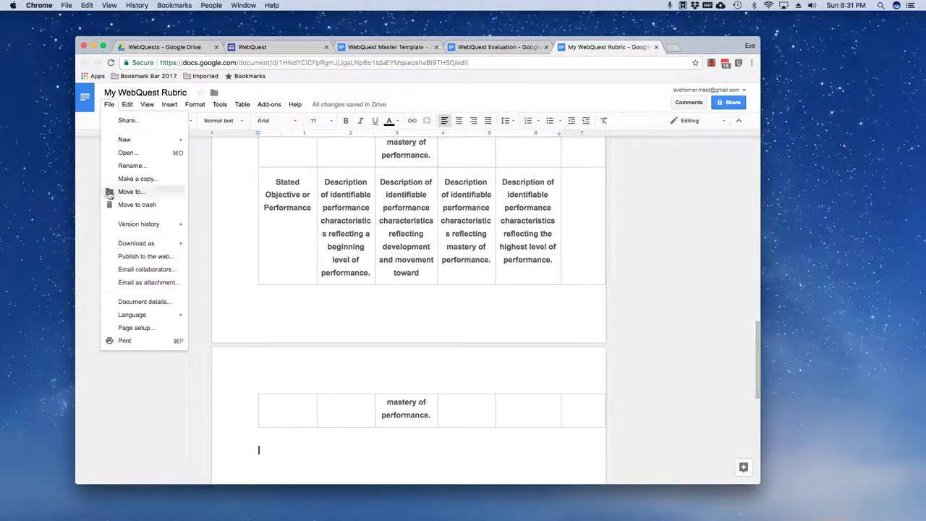
left_click(128, 329)
left_click(380, 253)
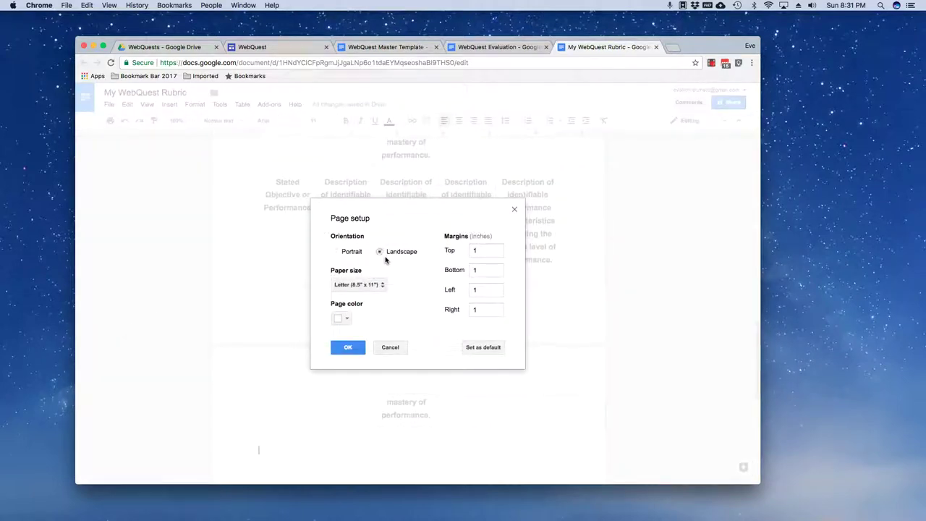
left_click(348, 348)
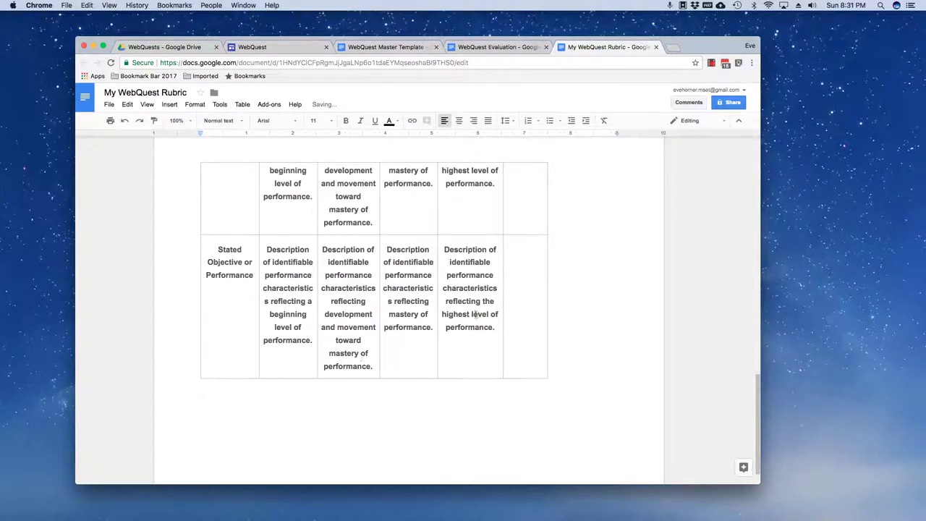
Widen the rubric table to the page's text width by enlarging its Score, Exemplary 4, Accomplished 3 and Developing 2 columns
left_click_drag(546, 204, 619, 206)
left_click_drag(504, 196, 560, 198)
left_click_drag(437, 195, 475, 195)
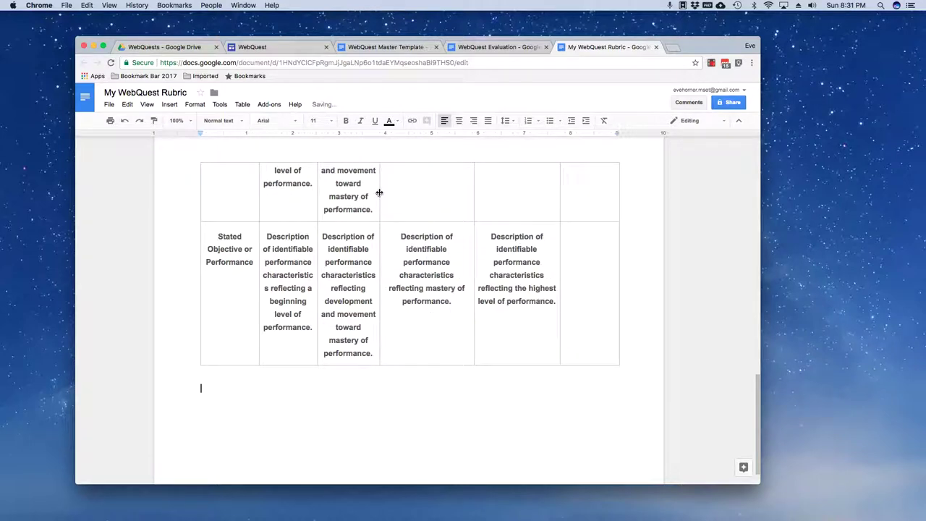
left_click_drag(379, 193, 402, 191)
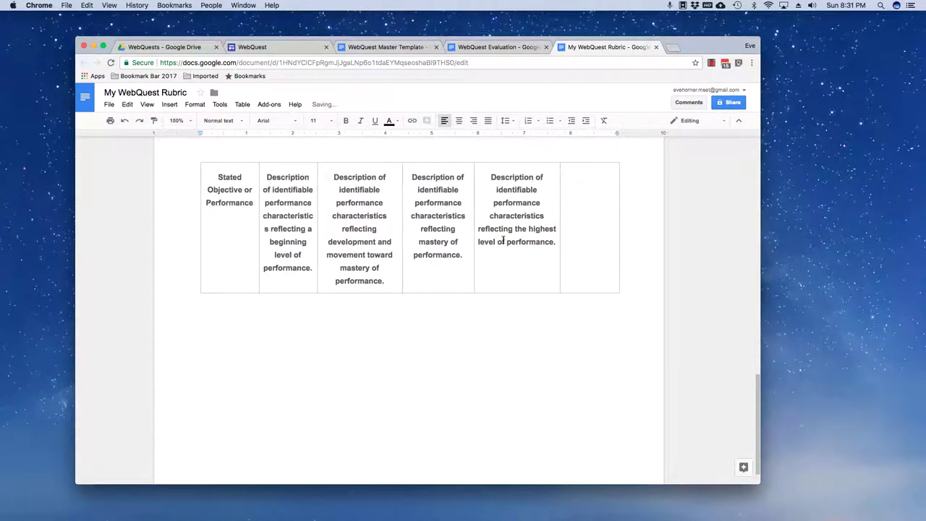
scroll(503, 240, "up", 15)
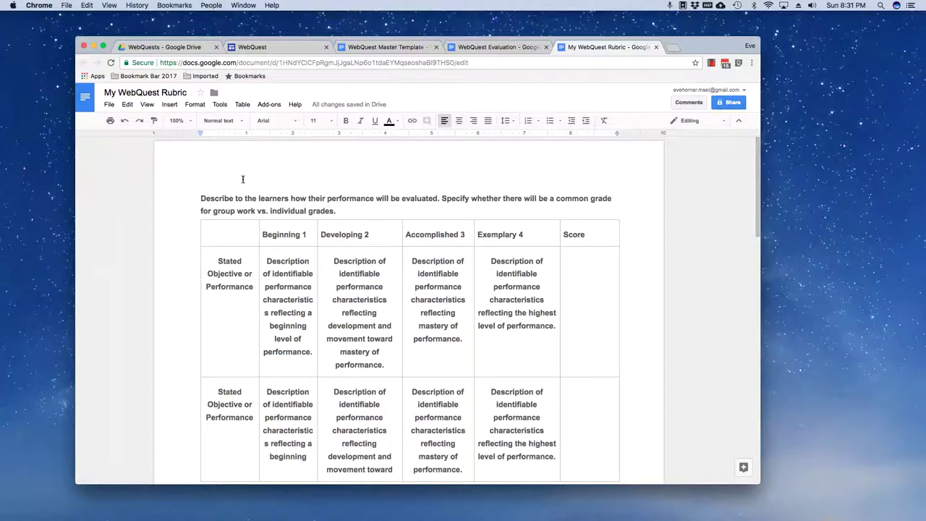
Close the original WebQuest Evaluation document and return to the site's Evaluation page
left_click(481, 47)
left_click(547, 47)
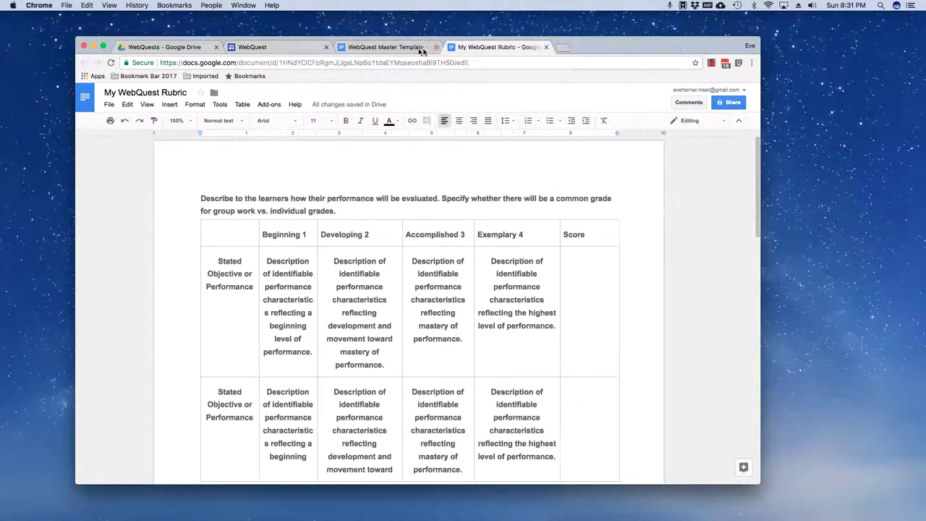
left_click(406, 47)
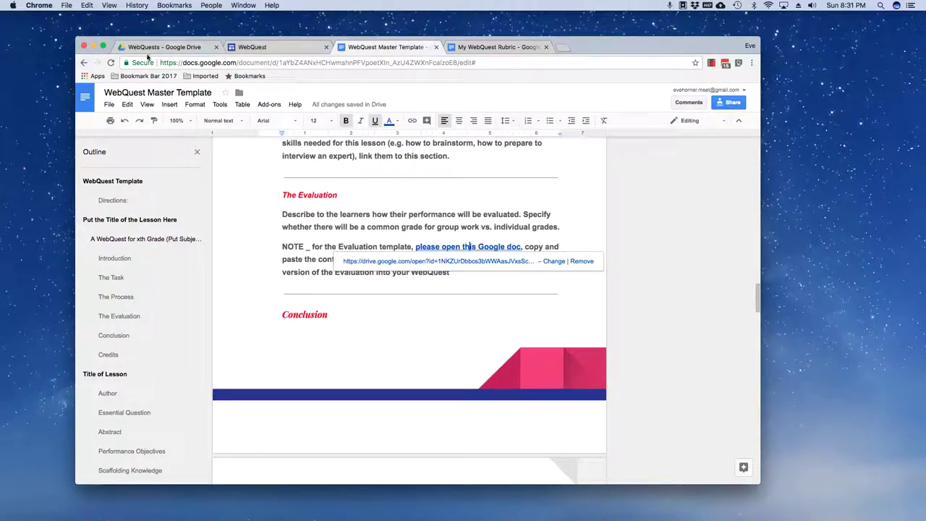
left_click(261, 48)
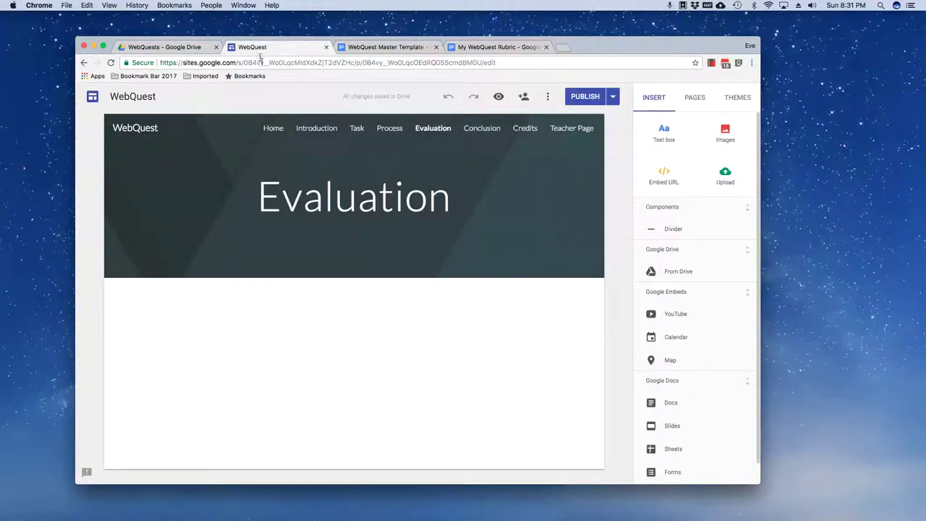
Insert only the My WebQuest Rubric document on the site's Evaluation page, and enlarge its frame downward to show more of the table
left_click(677, 406)
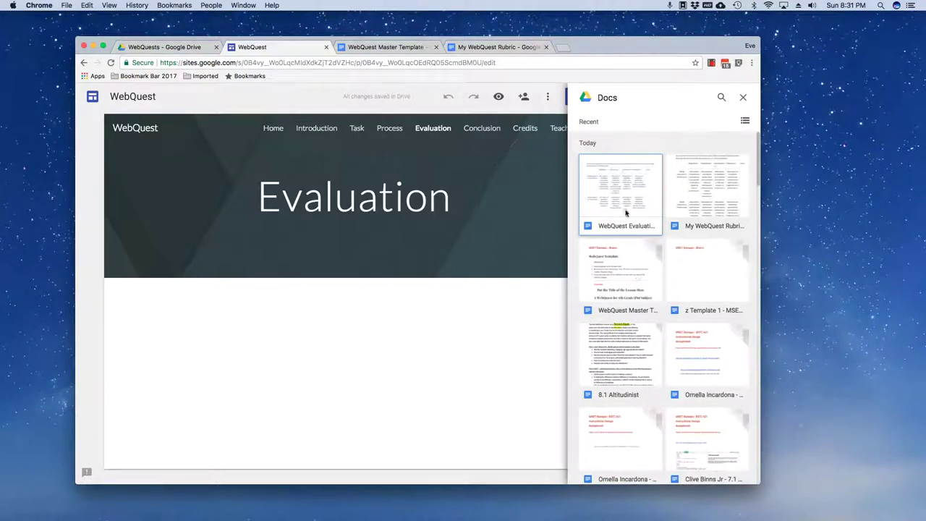
left_click(627, 212)
left_click(688, 196)
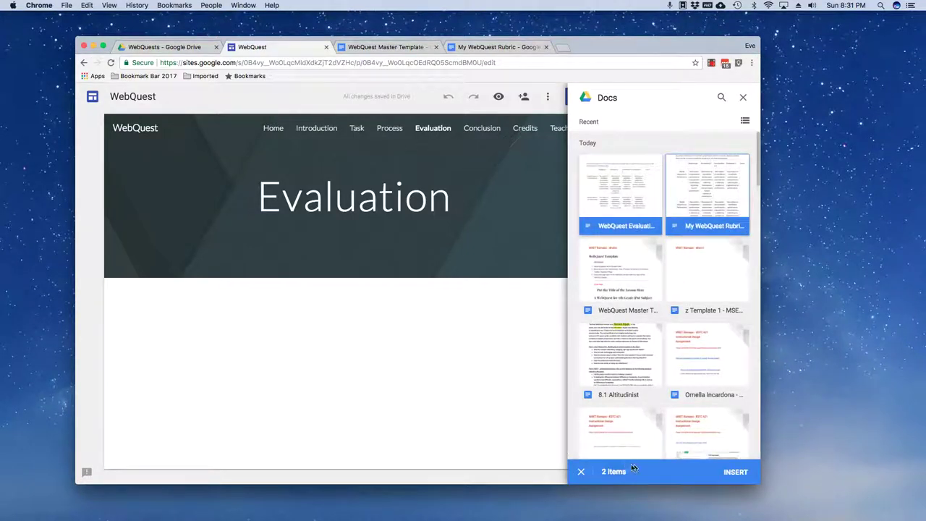
left_click(612, 197)
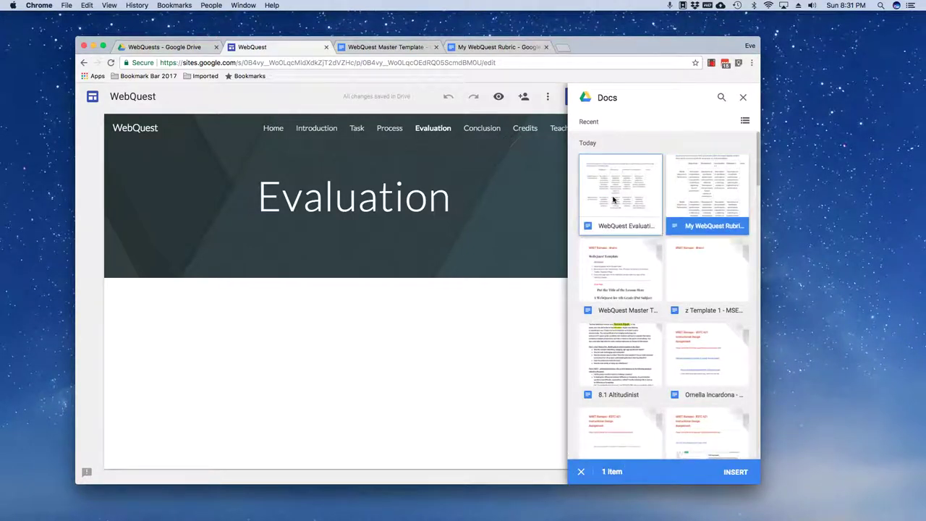
left_click(735, 472)
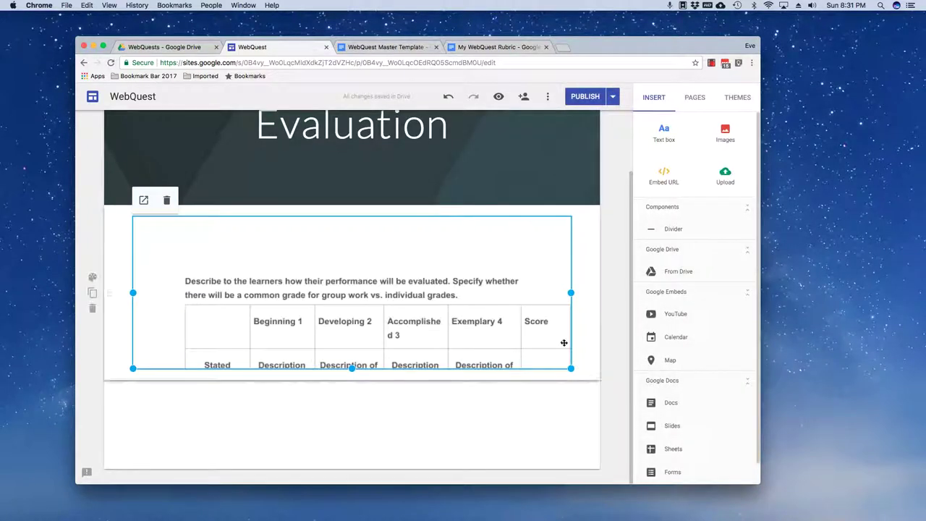
left_click_drag(574, 377, 579, 445)
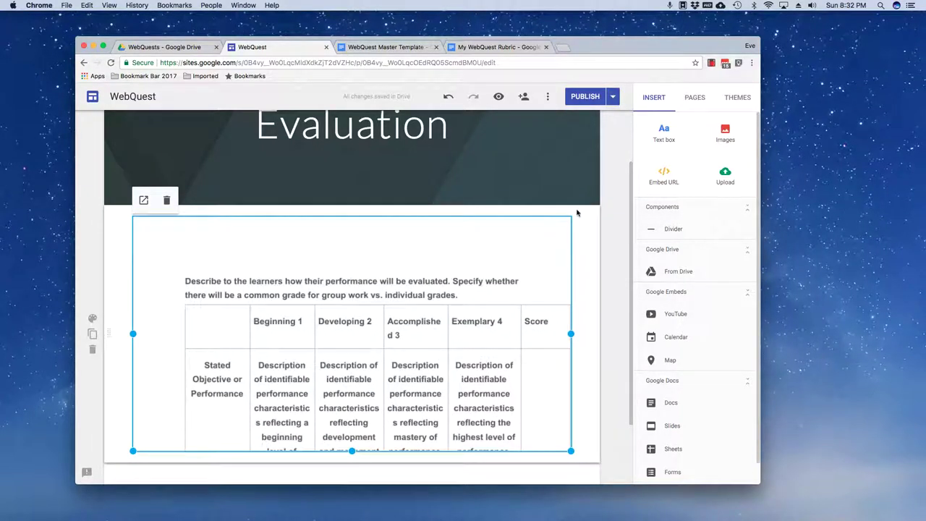
Open the site's Teacher Page and bring its lesson outline into view
scroll(626, 231, "up", 2)
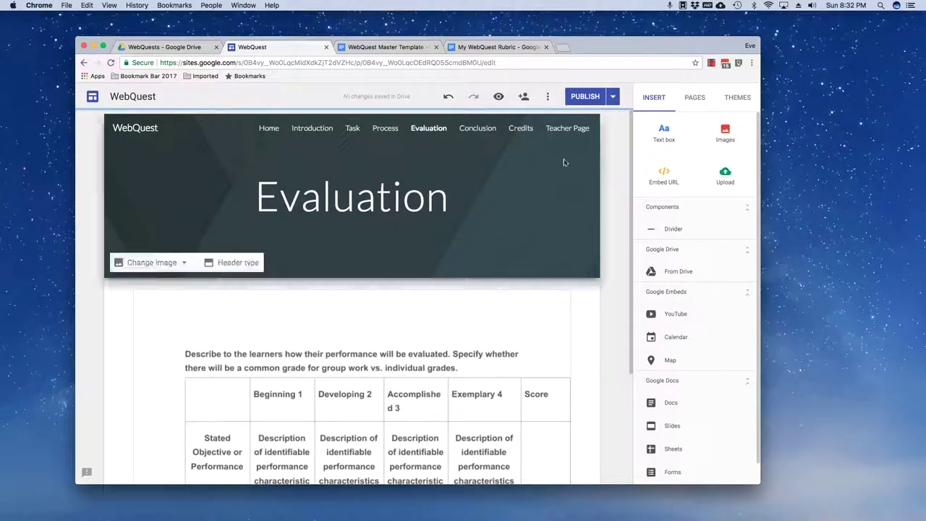
left_click(561, 128)
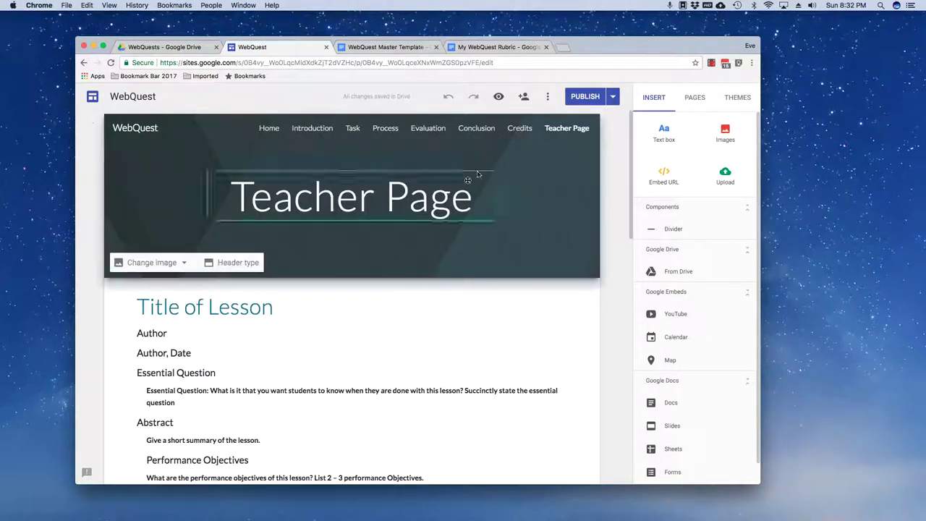
scroll(399, 313, "down", 5)
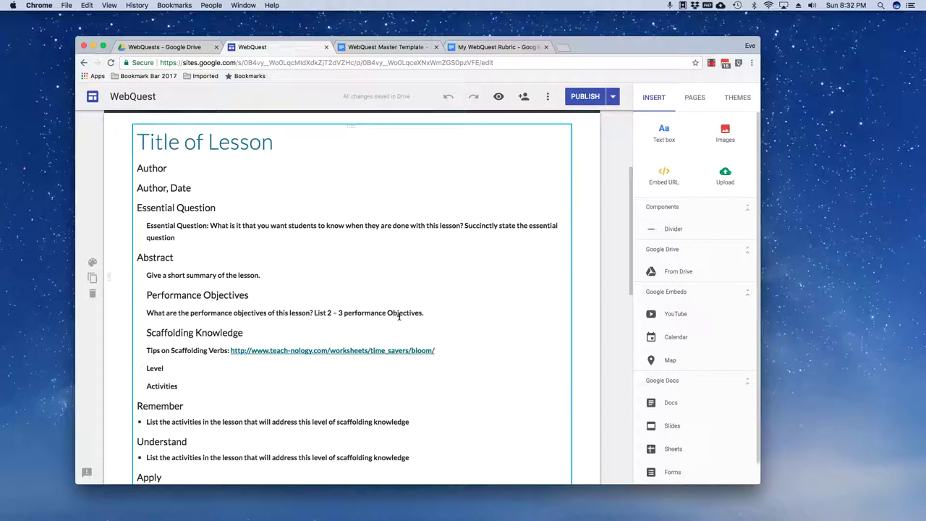
scroll(325, 307, "down", 1)
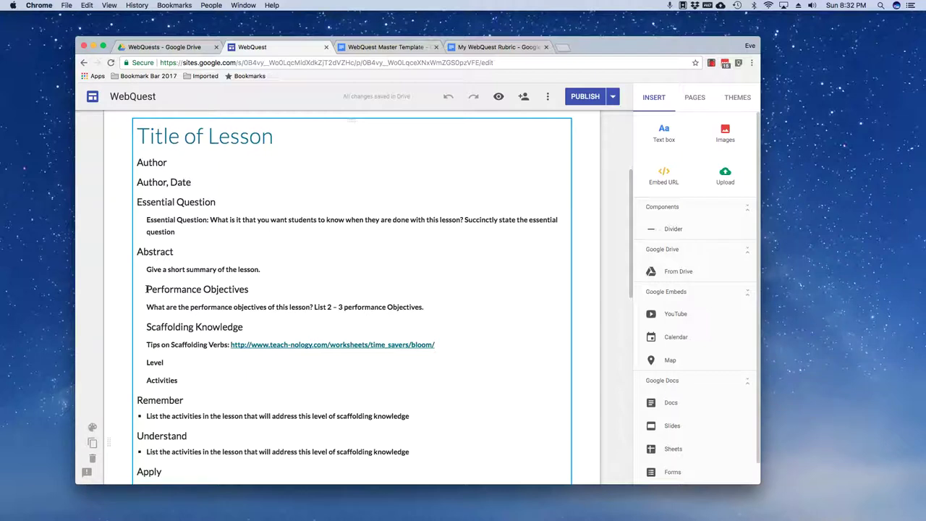
Reapply the Subheading style to the indented Performance Objectives and Scaffolding Knowledge headings on the Teacher Page, aligning them with the other headings
left_click(147, 289)
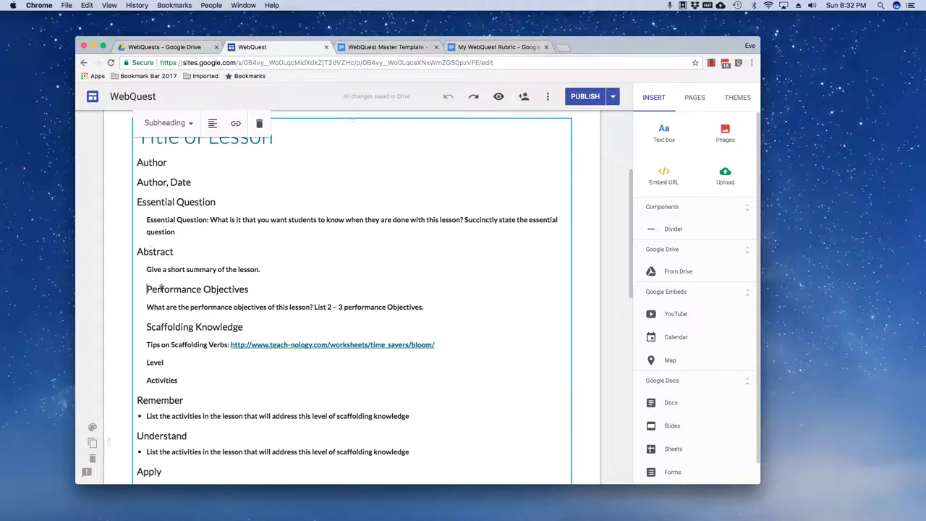
left_click_drag(146, 288, 259, 287)
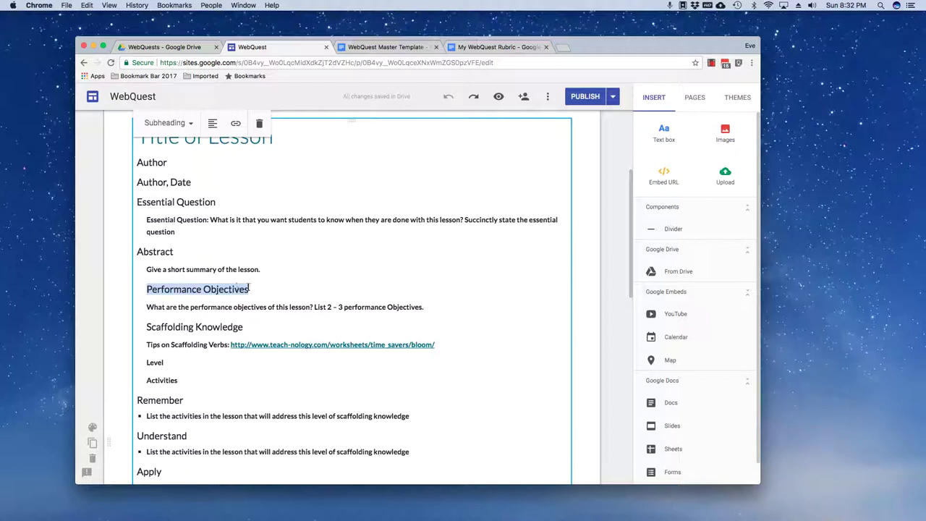
left_click(177, 126)
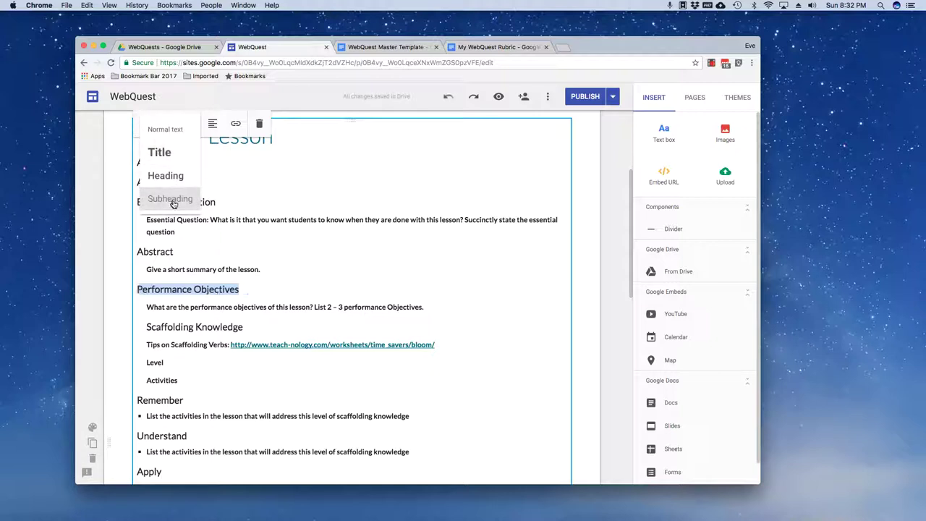
left_click(177, 319)
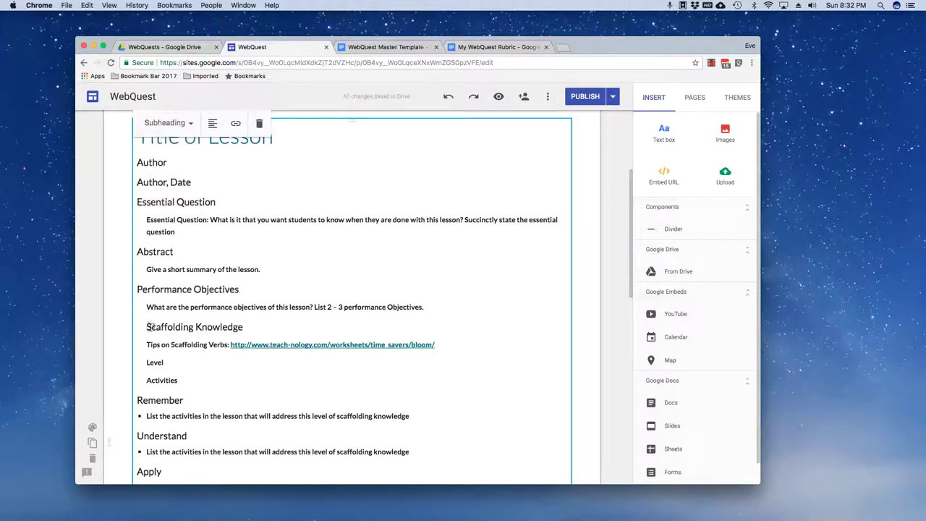
left_click_drag(142, 325, 243, 326)
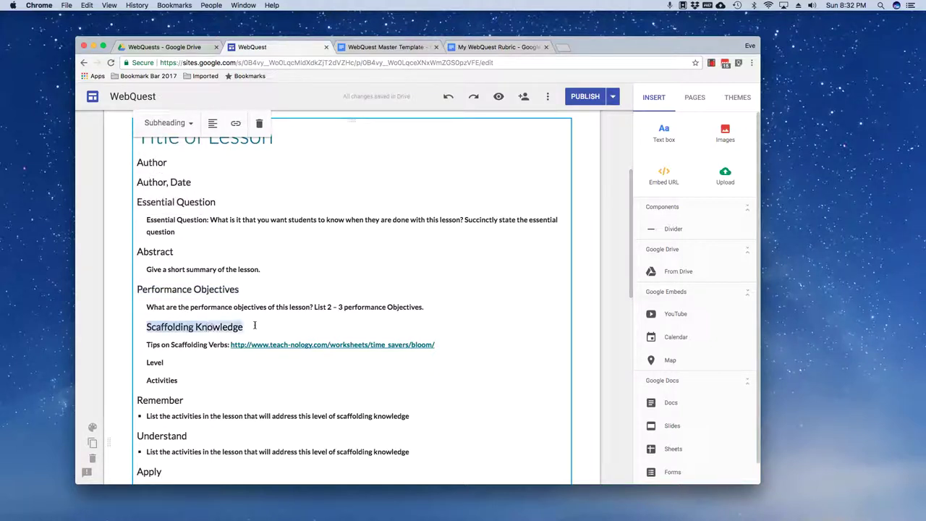
left_click(165, 124)
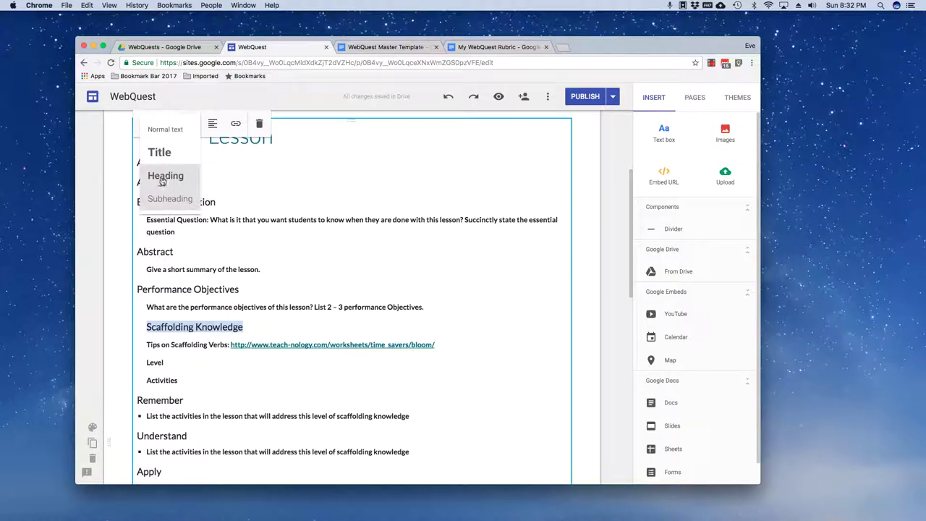
left_click(158, 391)
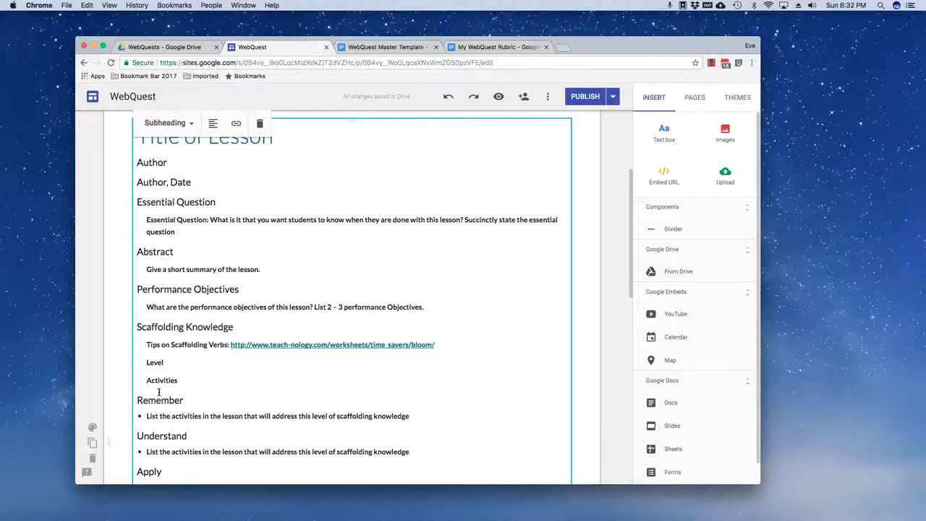
Reapply the Subheading style to the indented SAMR and TPACK headings so they align with the other headings
scroll(148, 340, "down", 5)
left_click_drag(144, 323, 196, 322)
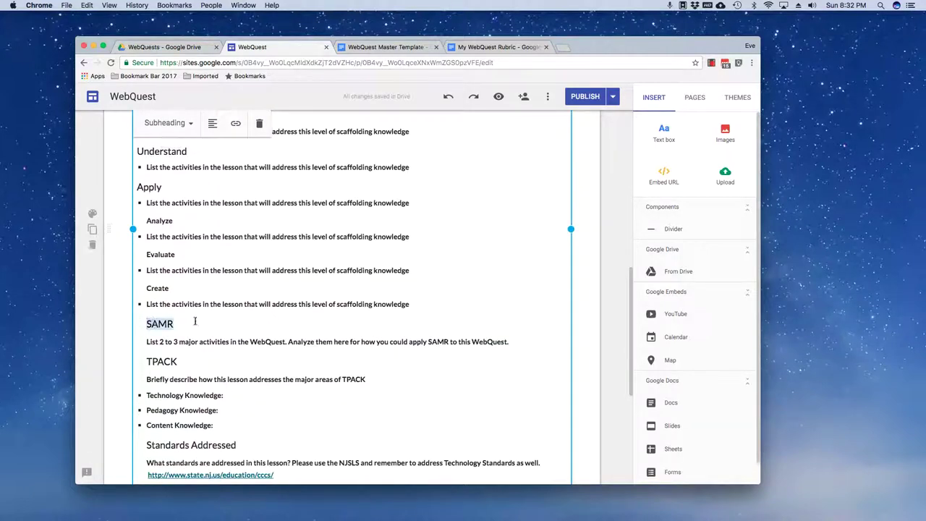
left_click(168, 124)
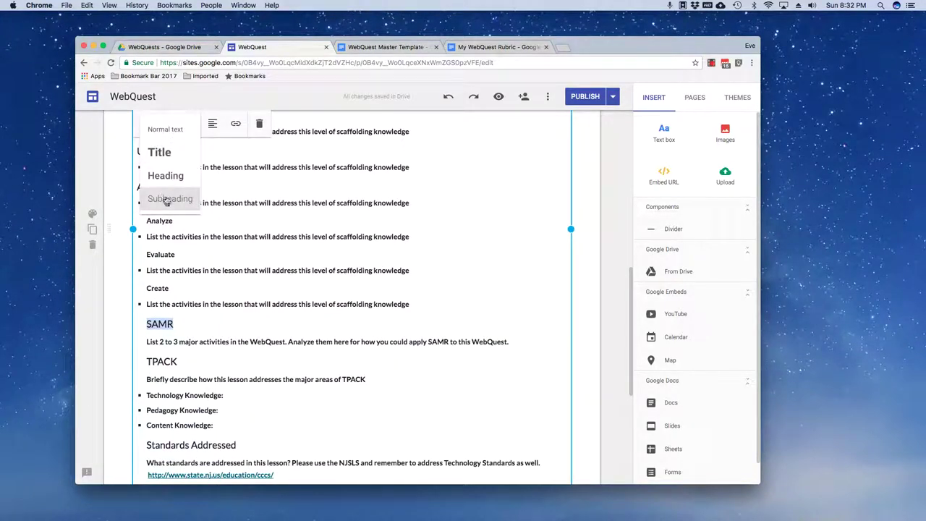
left_click(170, 197)
left_click(146, 360)
left_click_drag(146, 360, 184, 361)
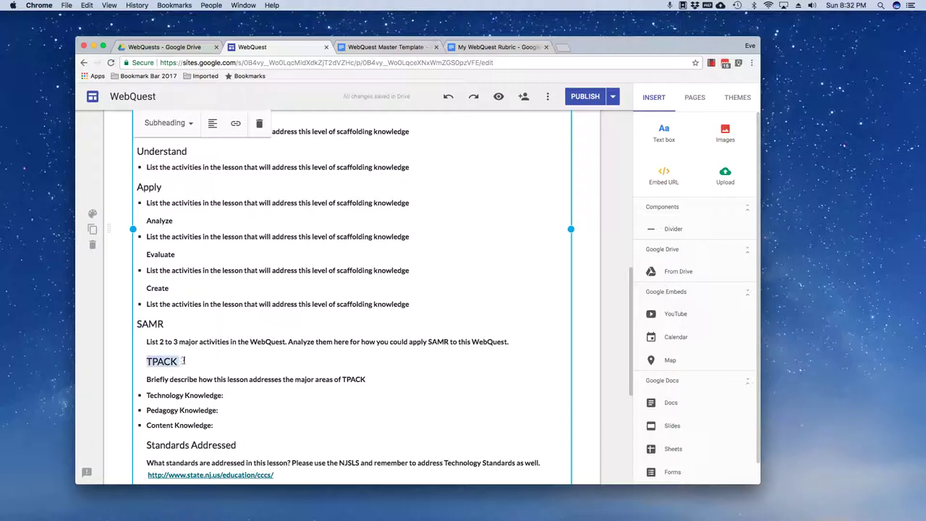
left_click(162, 123)
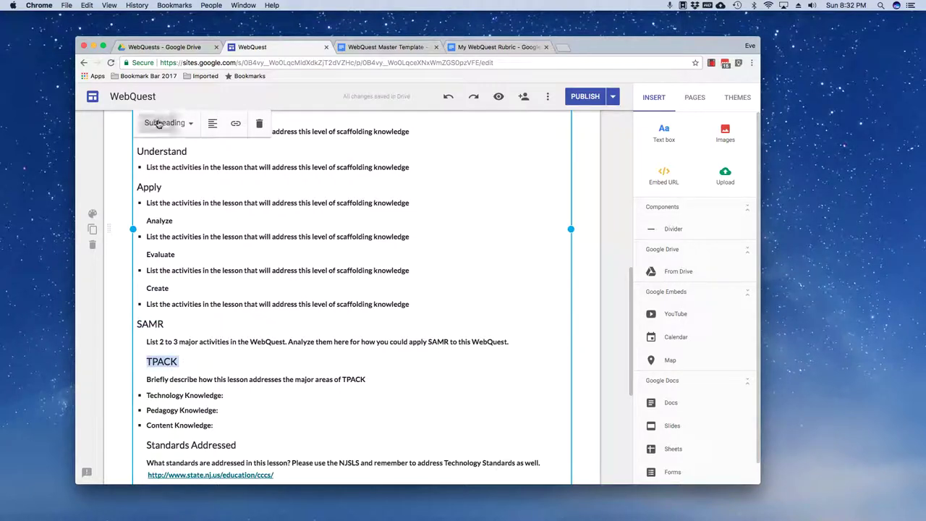
left_click(162, 201)
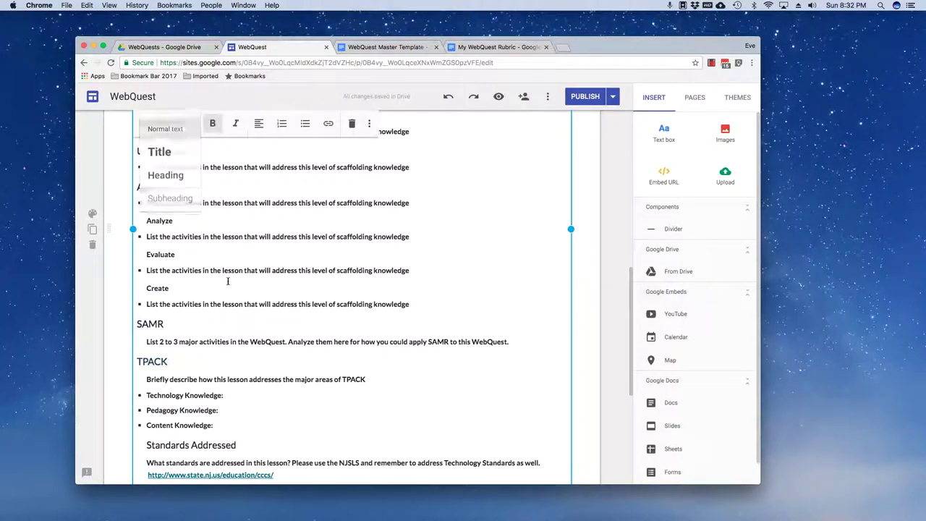
Check the rest of the Teacher Page and publish the updated WebQuest site
scroll(230, 276, "down", 4)
scroll(228, 278, "up", 6)
scroll(225, 279, "up", 10)
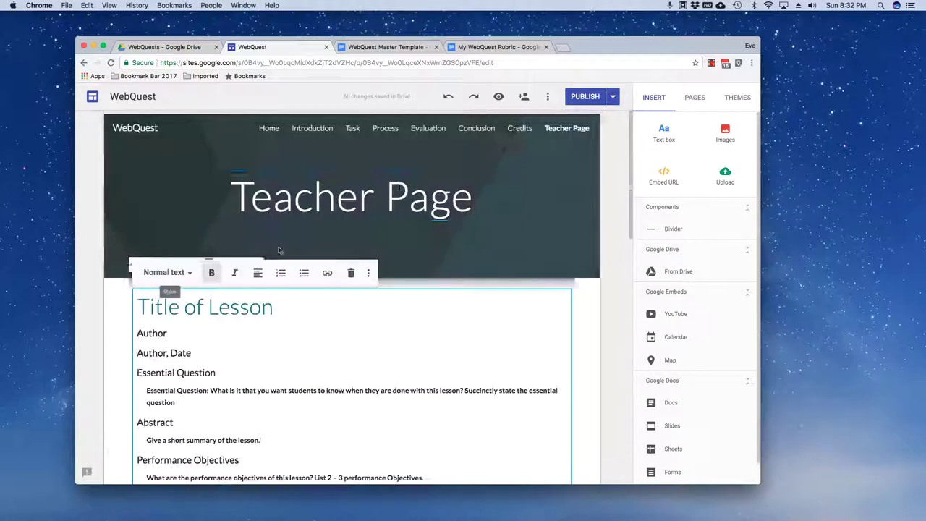
left_click(585, 97)
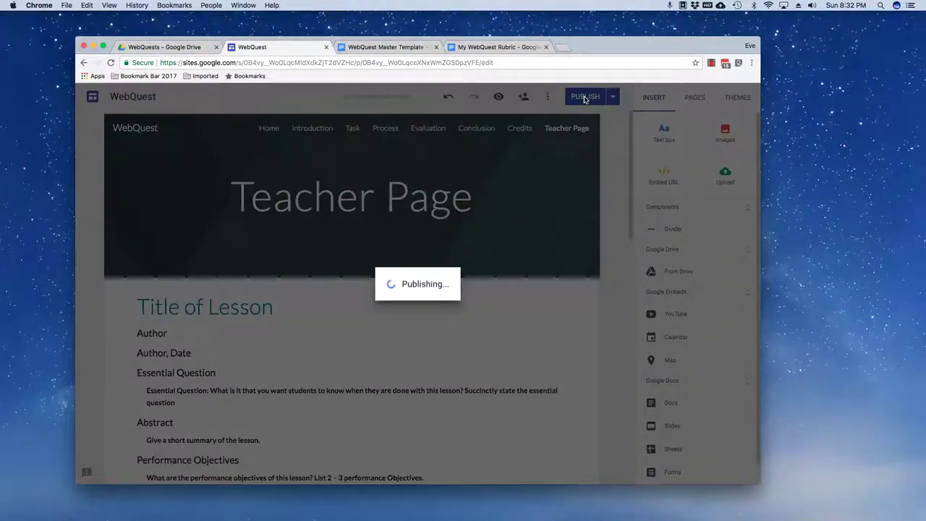